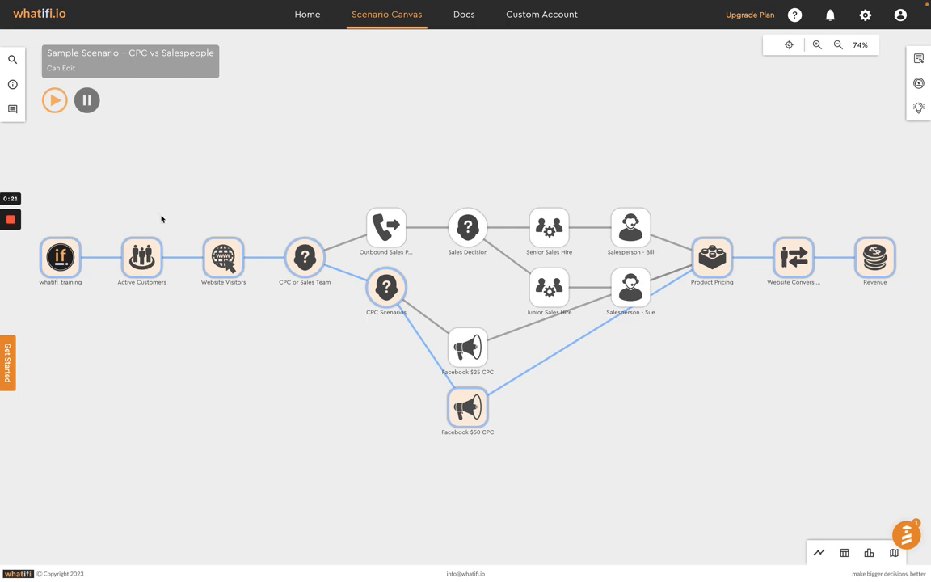
Step: Browse the Basic Events and SMB Basic Module available for insertion between Active Customers and Website Visitors, then close the event library
mouse_move(183, 257)
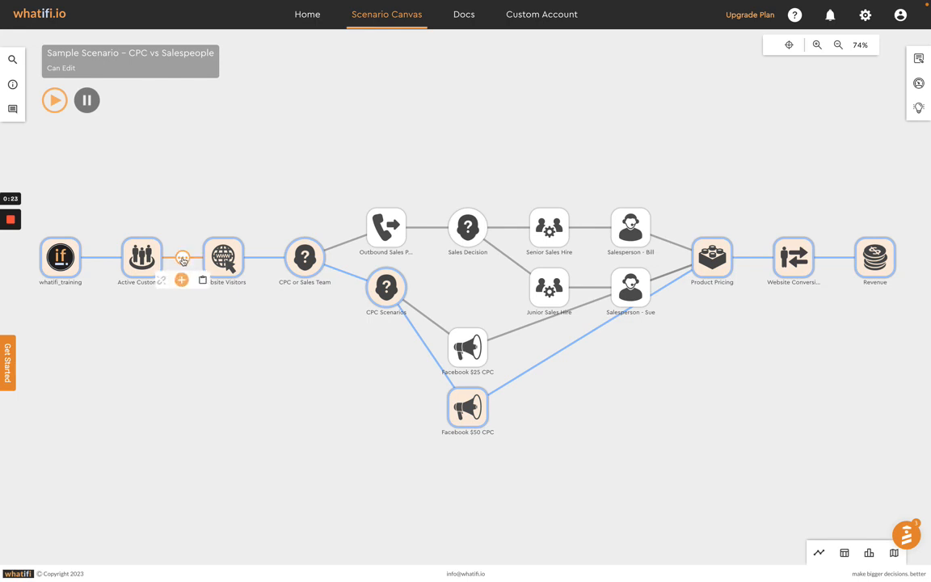
left_click(183, 282)
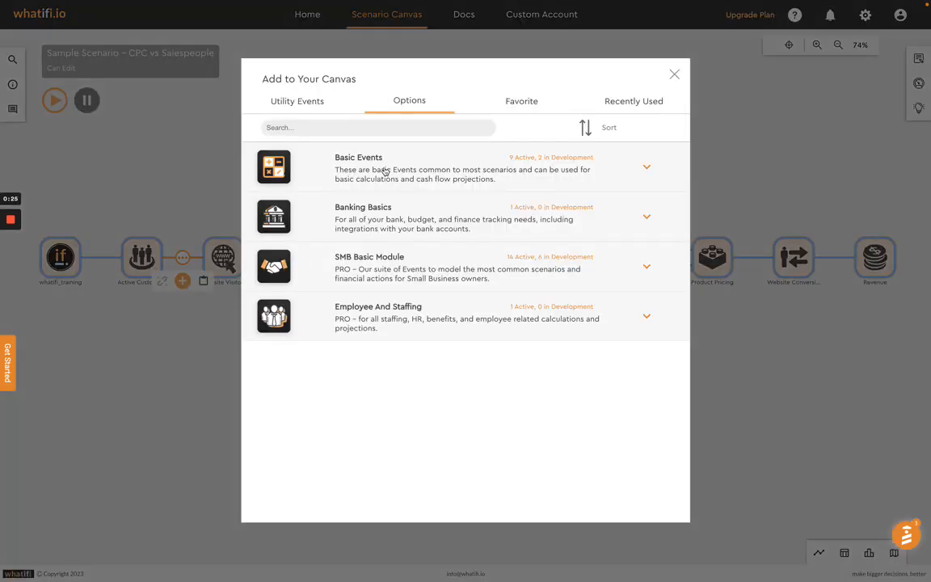
left_click(347, 156)
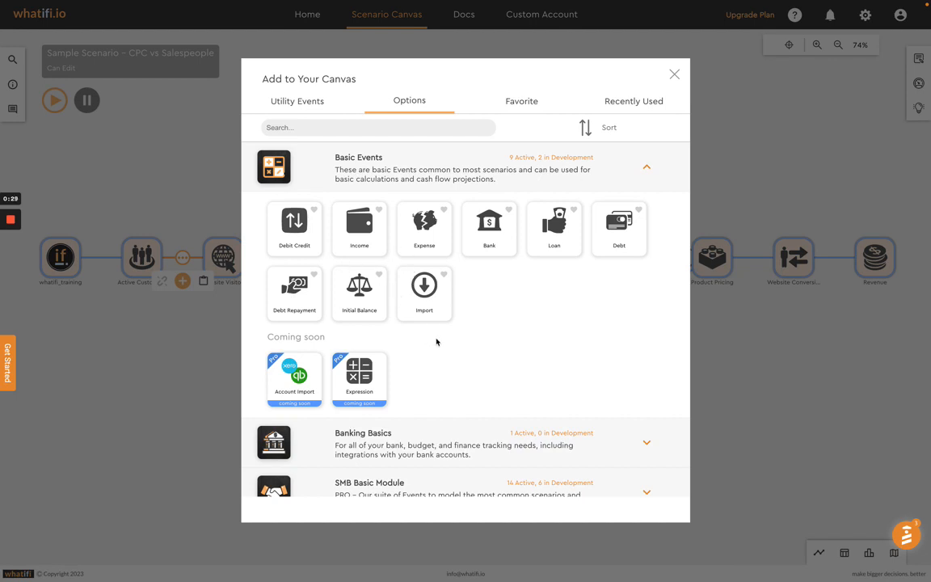
scroll(436, 388, "down", 1)
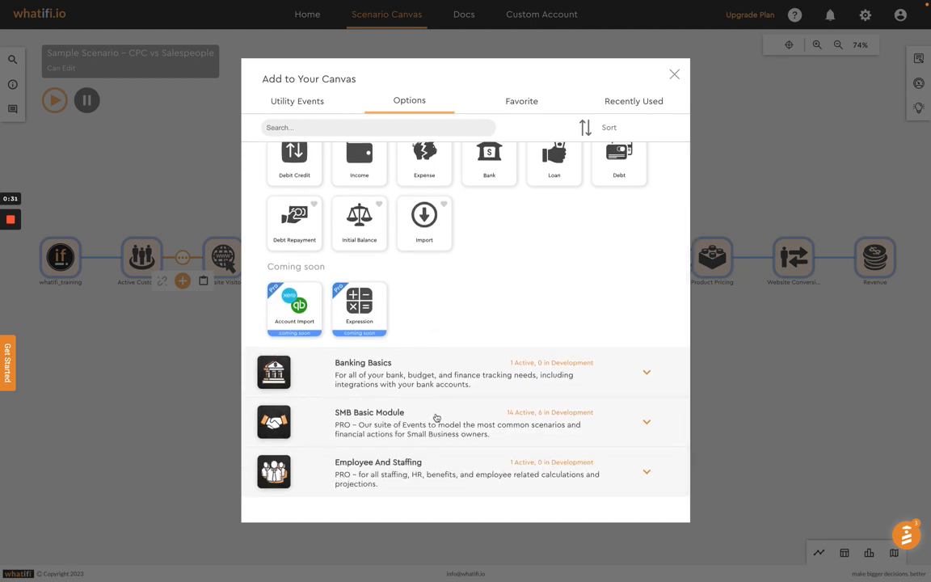
left_click(437, 418)
scroll(434, 379, "down", 4)
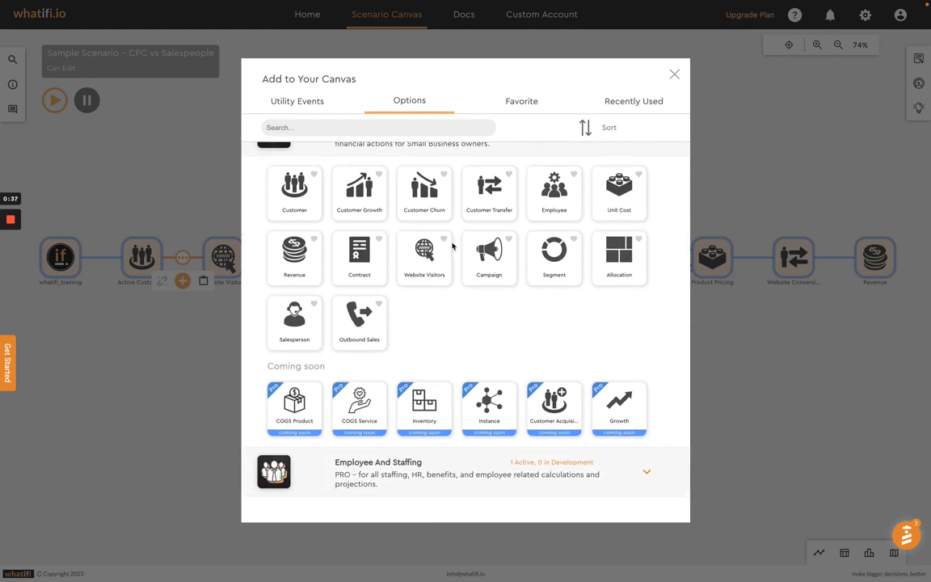
left_click(673, 75)
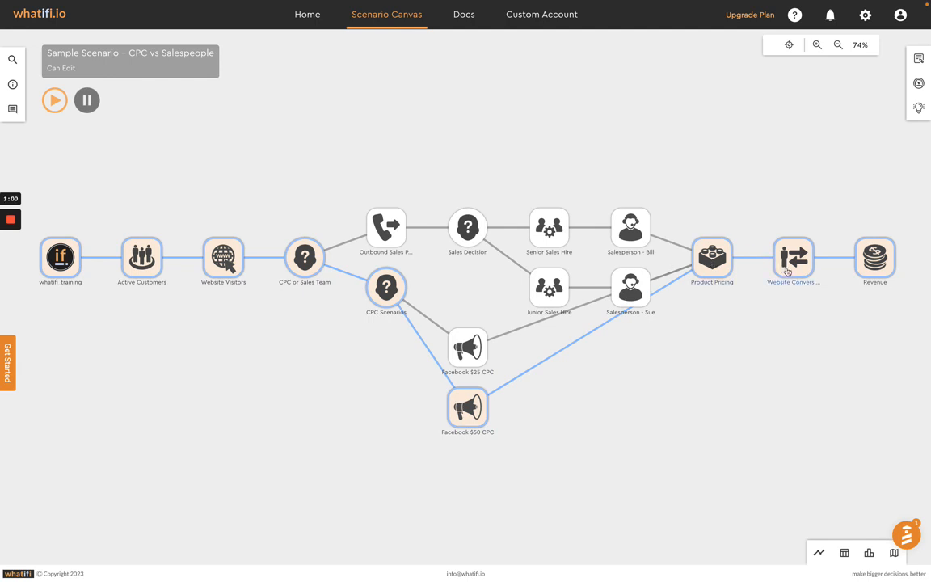
Step: Show the event details of Active Customers and then of Website Visitors
left_click(919, 59)
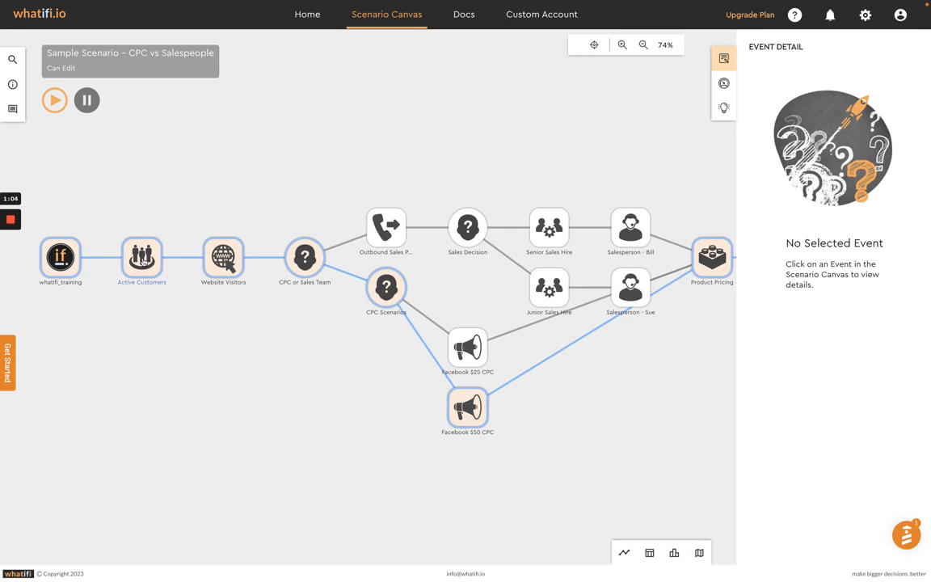
left_click(142, 259)
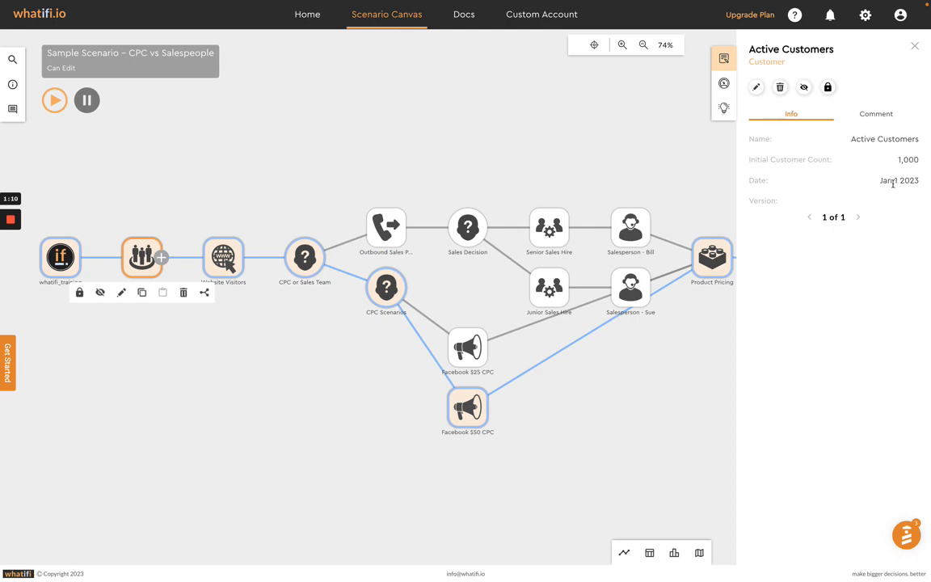
left_click(223, 257)
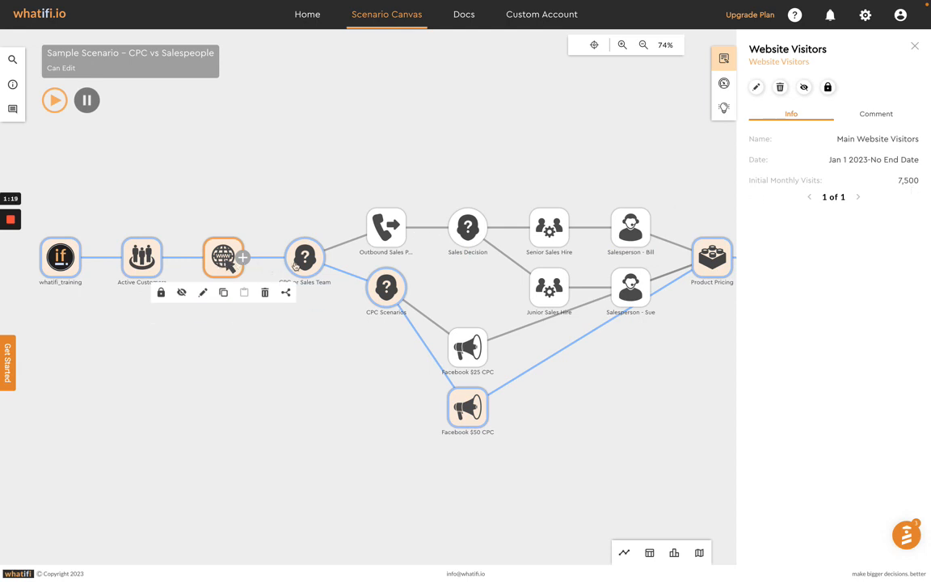
Step: Review the settings of the Product Pricing and Revenue events, closing each without changes
left_click_drag(367, 273, 154, 277)
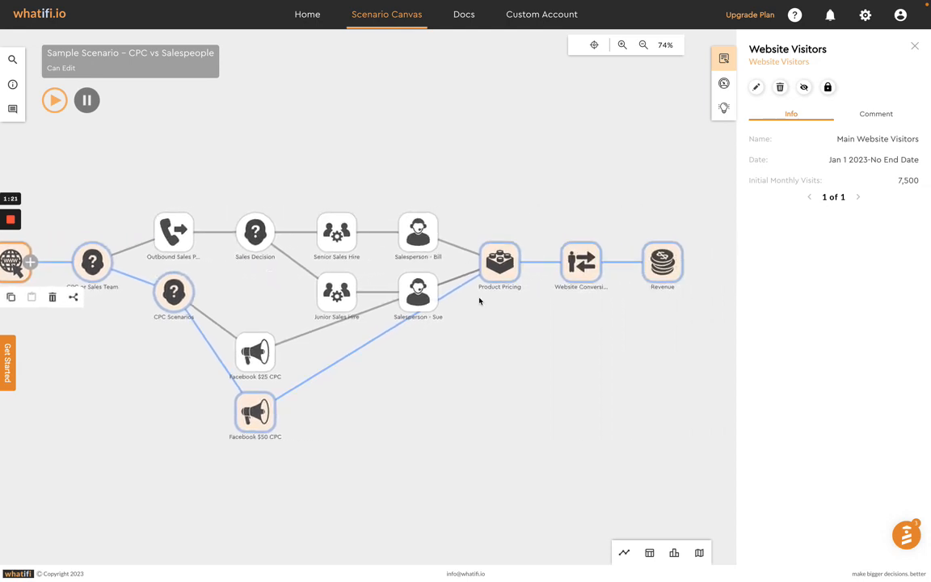
left_click_drag(531, 309, 505, 311)
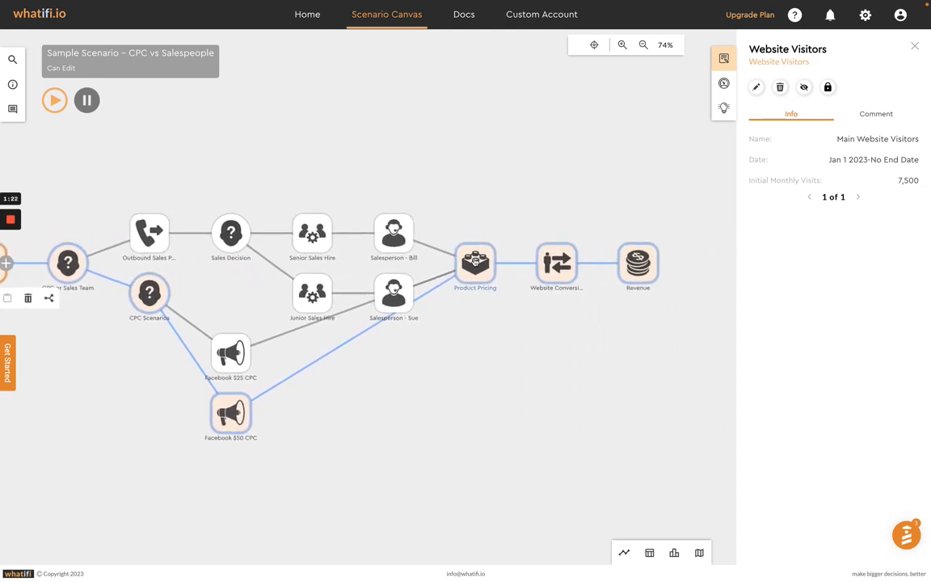
left_click(473, 264)
double_click(473, 263)
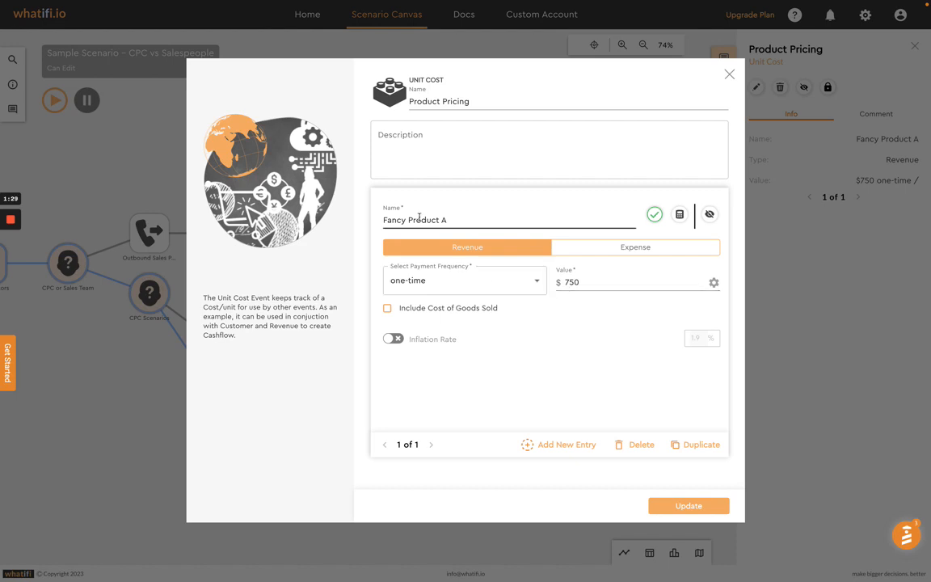
left_click(729, 76)
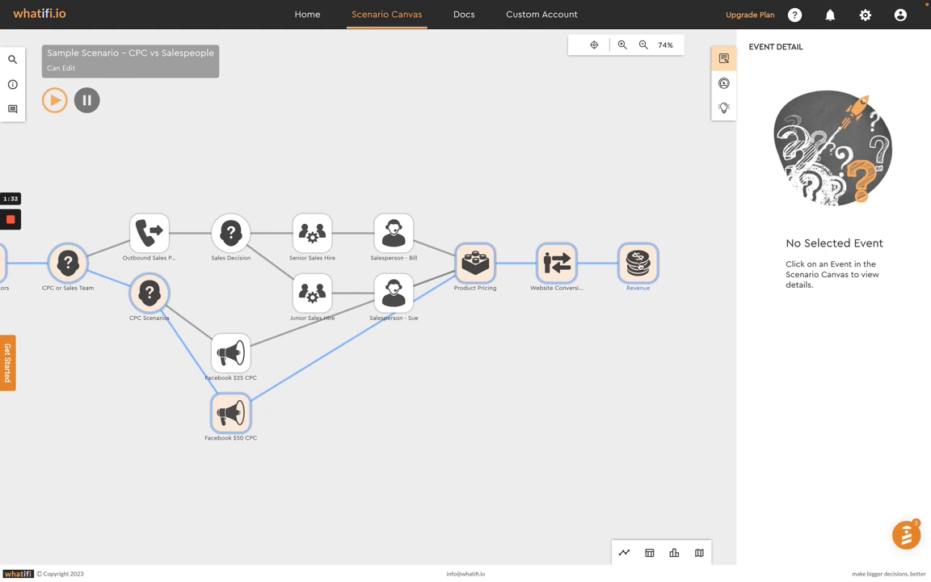
double_click(638, 262)
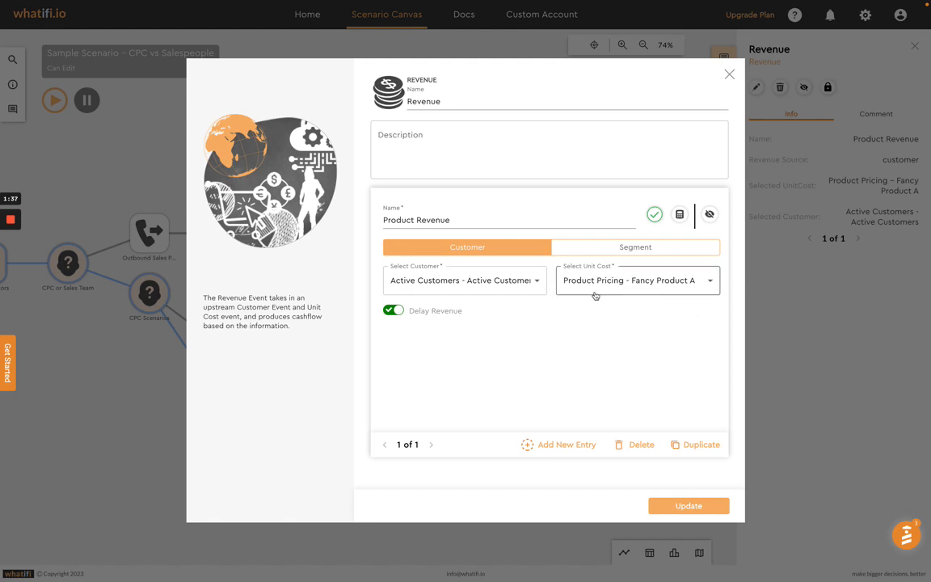
left_click(729, 77)
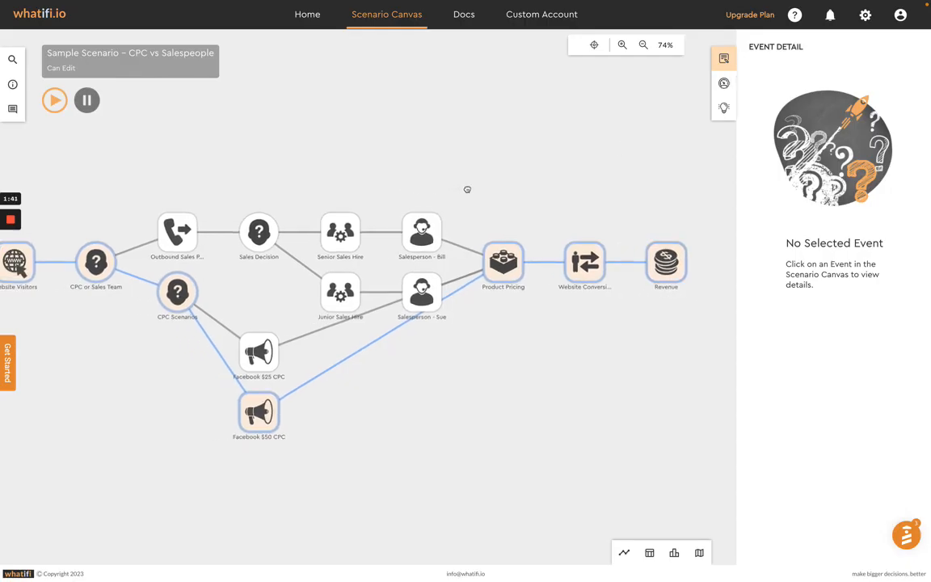
Step: Display the Decision Engine threads and isolate Scenario Thread 3, which runs through the outbound sales event
left_click_drag(398, 181, 461, 186)
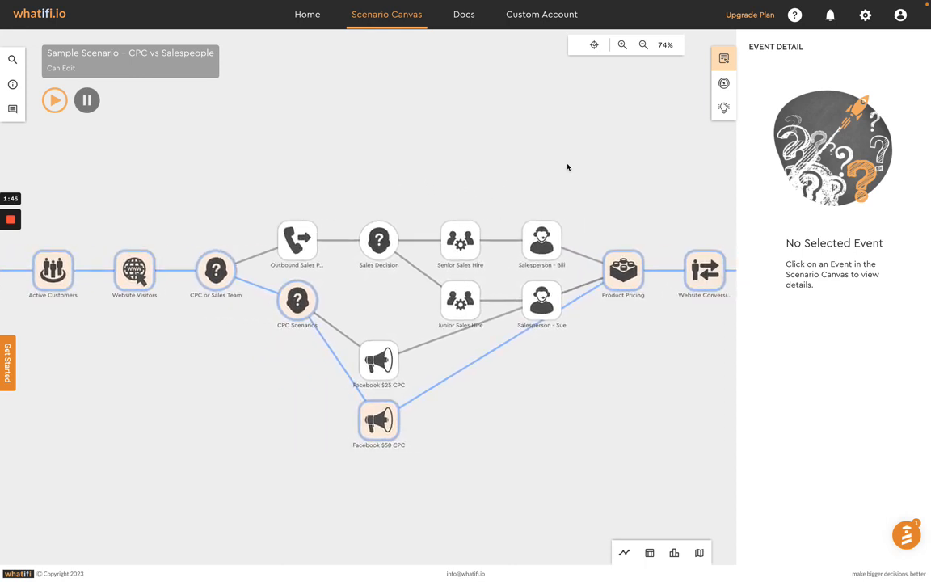
left_click(724, 83)
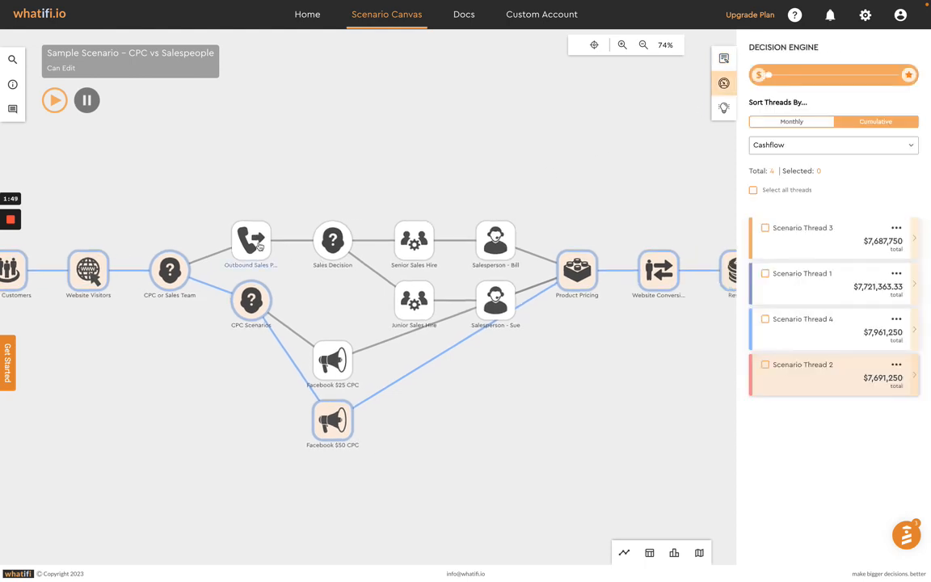
left_click(250, 240)
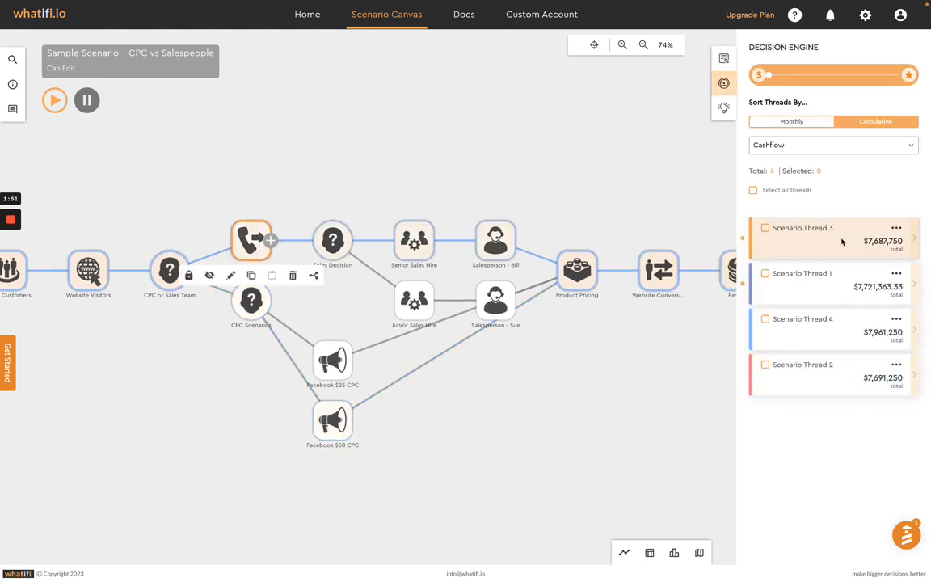
left_click(823, 220)
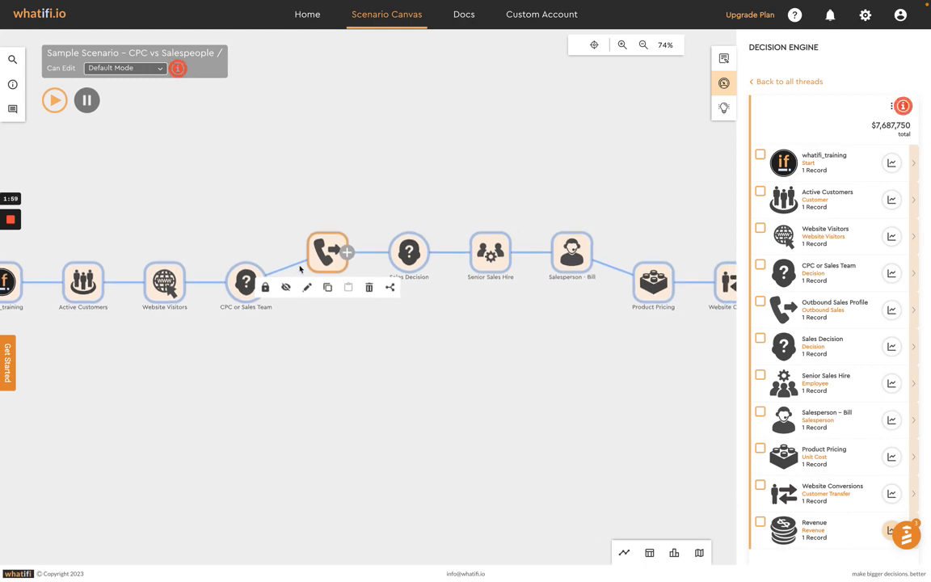
Step: Review the pipeline and lead time settings of the Outbound Sales Profile event and close it
left_click(328, 253)
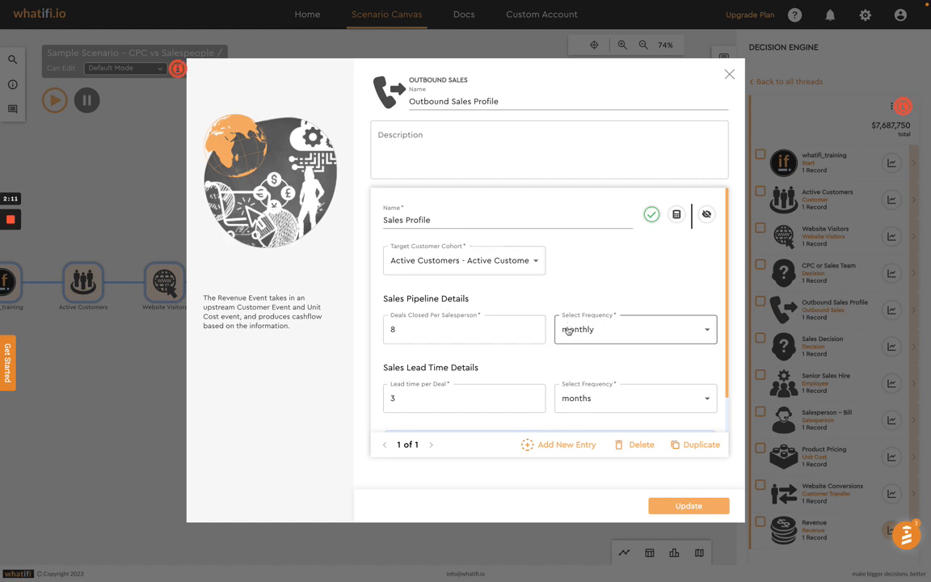
scroll(509, 366, "down", 1)
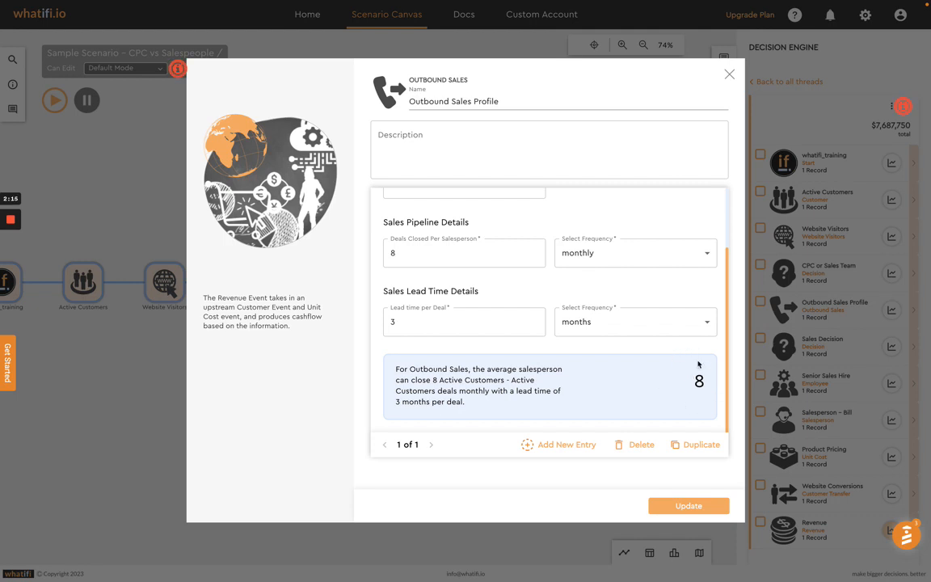
left_click(728, 74)
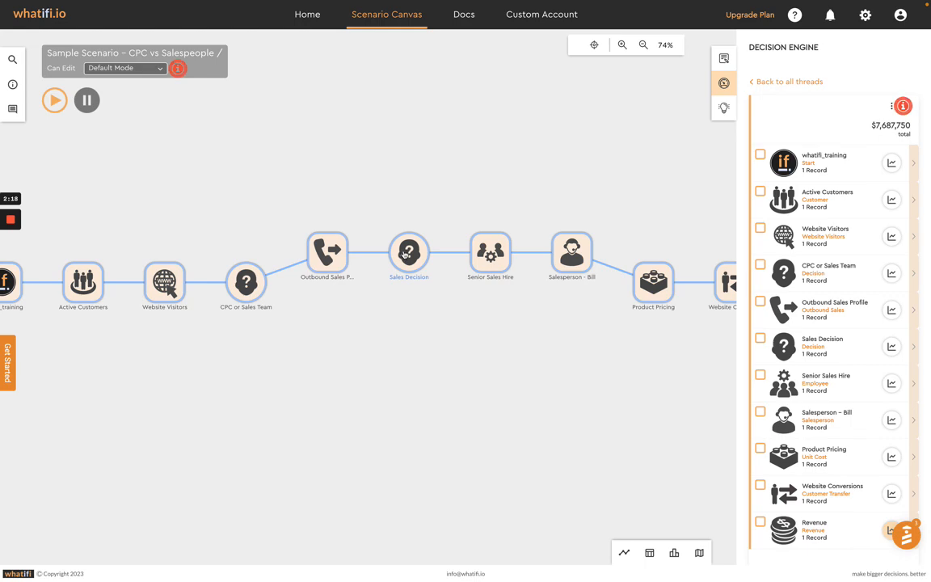
Step: Review the role, salary and start date settings of the Senior Sales Hire event and close it
left_click_drag(461, 201, 393, 200)
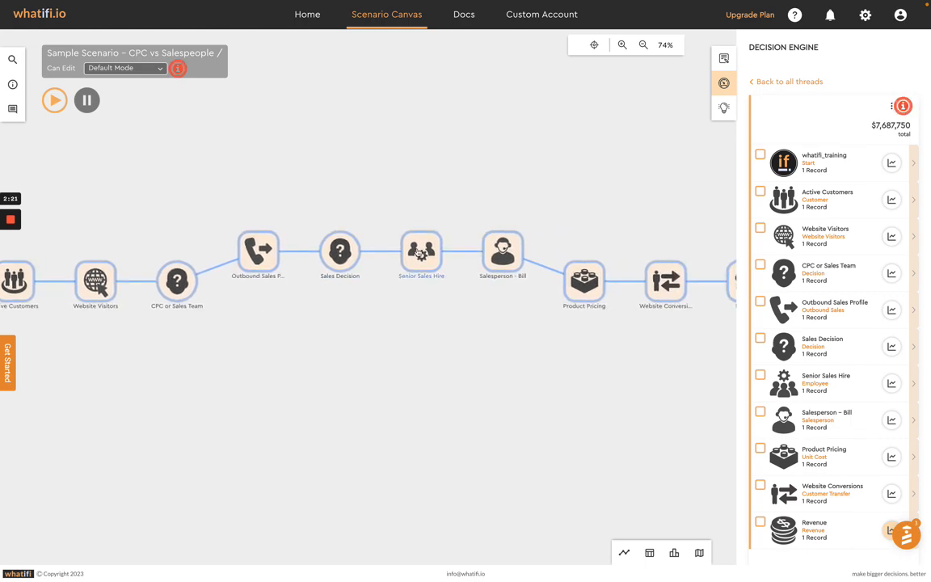
left_click(420, 253)
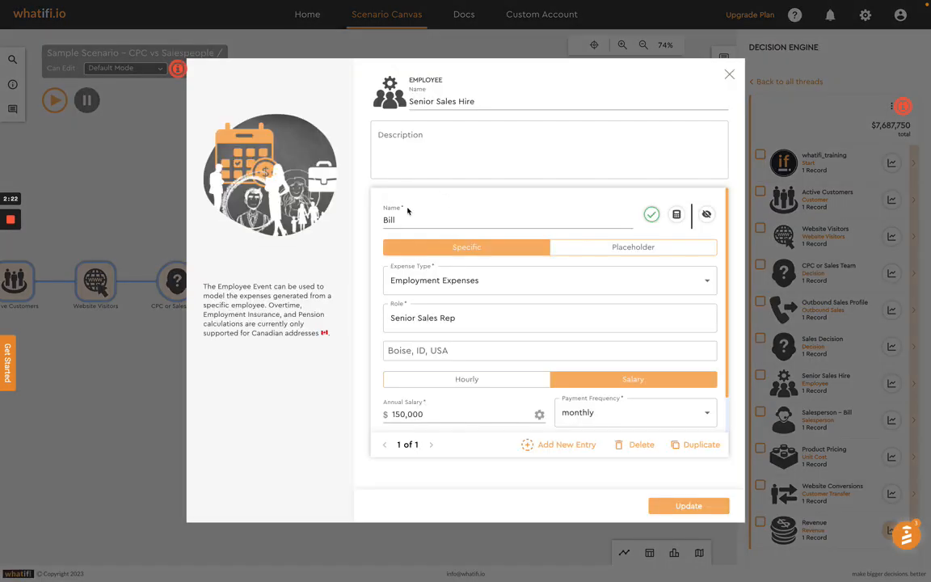
scroll(510, 317, "down", 3)
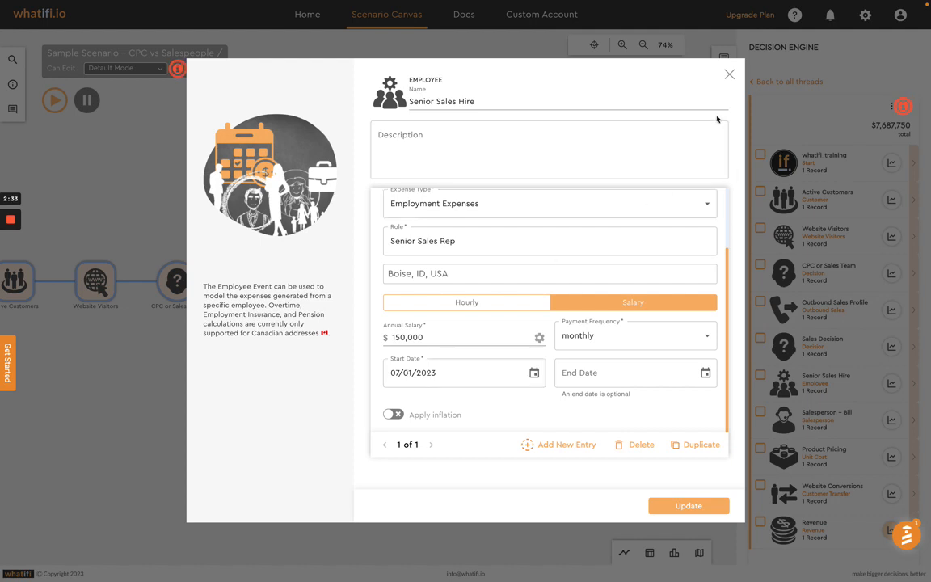
left_click(730, 74)
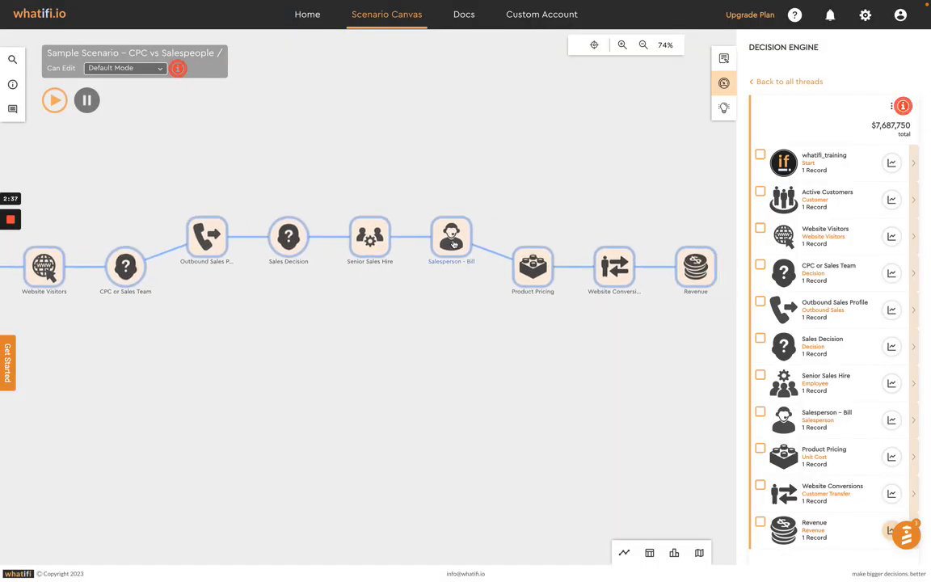
Step: Review the sales targets and close multiplier of the salesperson event following Senior Sales Hire, and close it
left_click(453, 241)
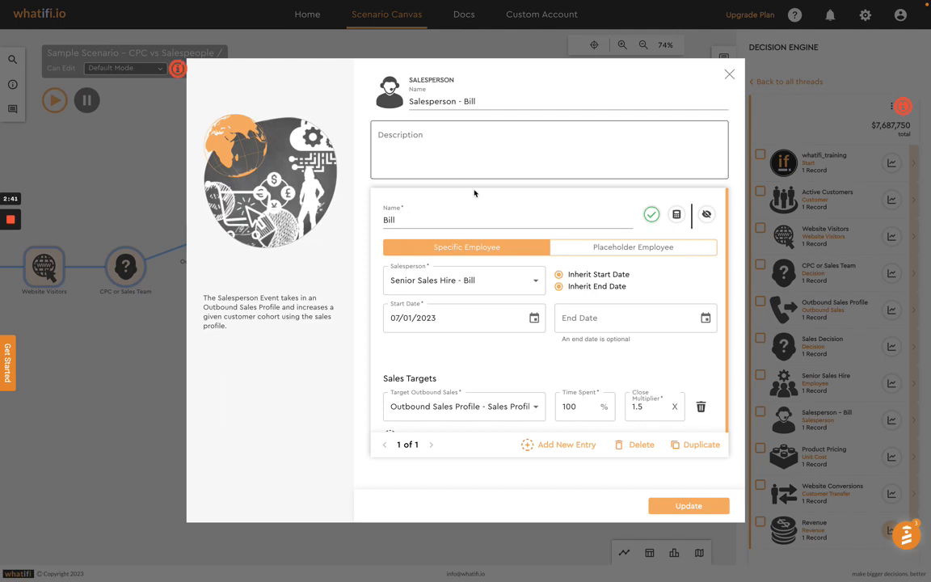
scroll(677, 265, "down", 1)
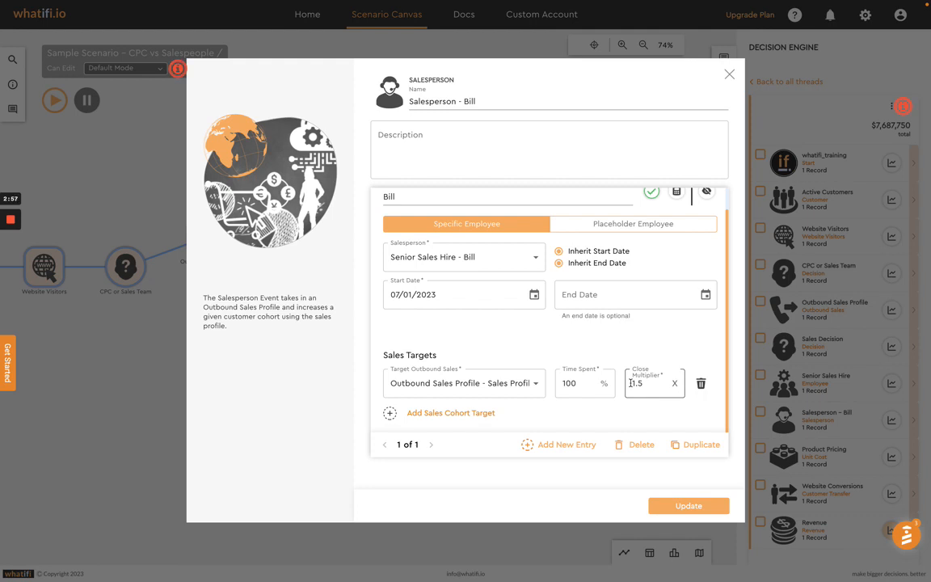
left_click(729, 74)
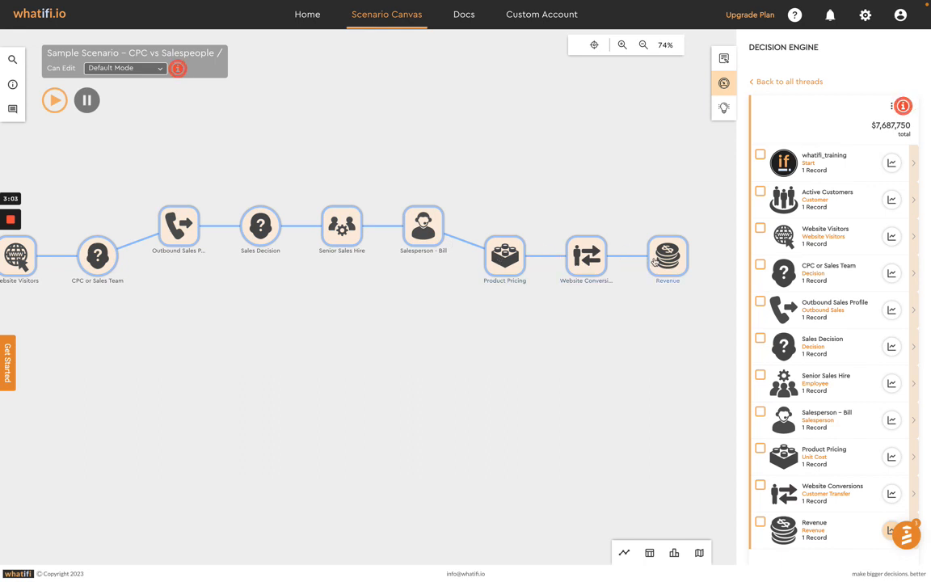
Step: Return to the list of all threads and isolate Scenario Thread 1
left_click(786, 89)
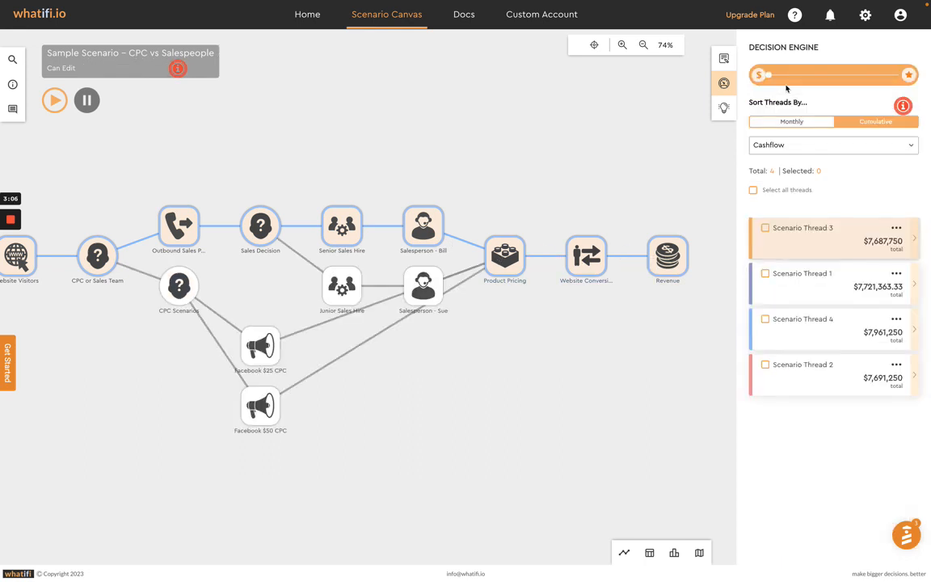
left_click(795, 278)
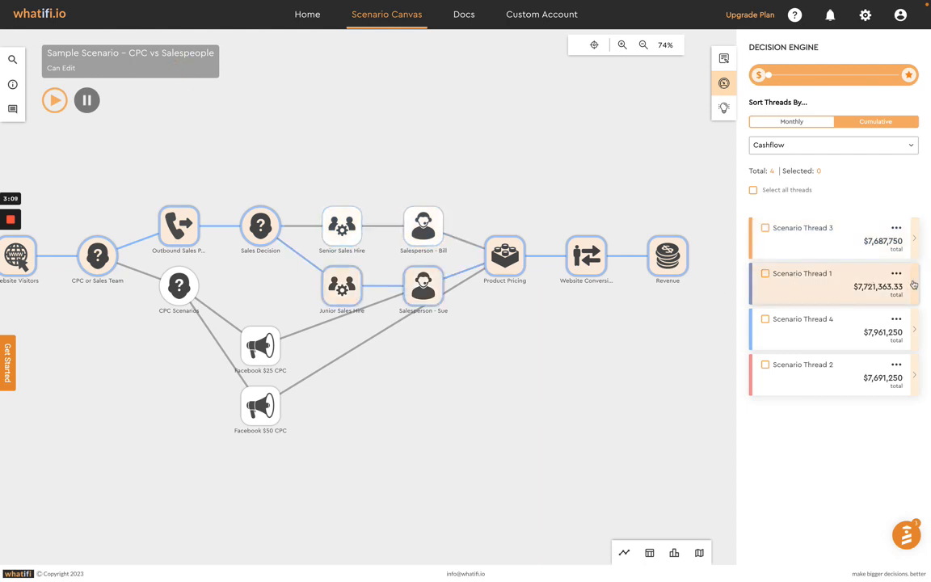
left_click(914, 285)
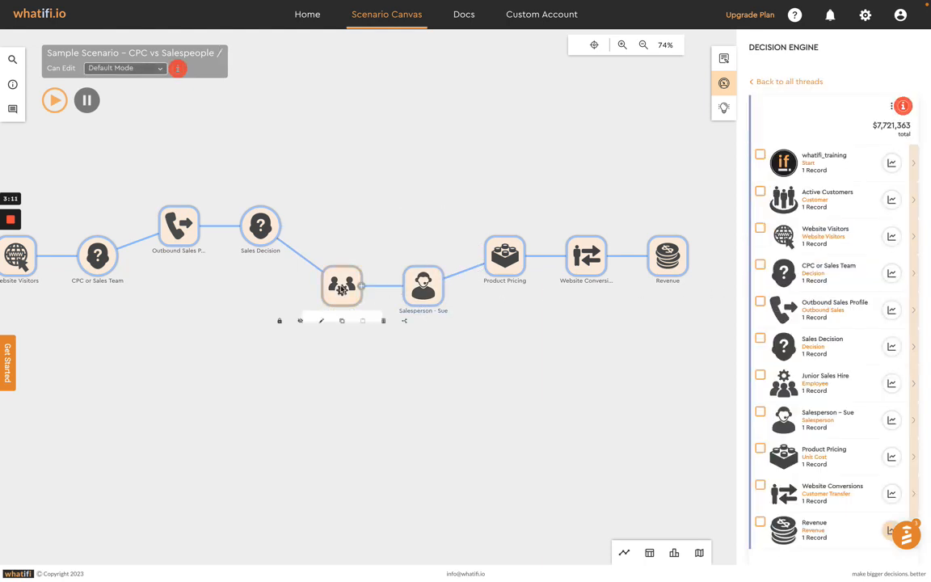
Step: Review the role, annual salary and start date settings of the Junior Sales Hire event and close it
double_click(342, 289)
scroll(474, 310, "down", 1)
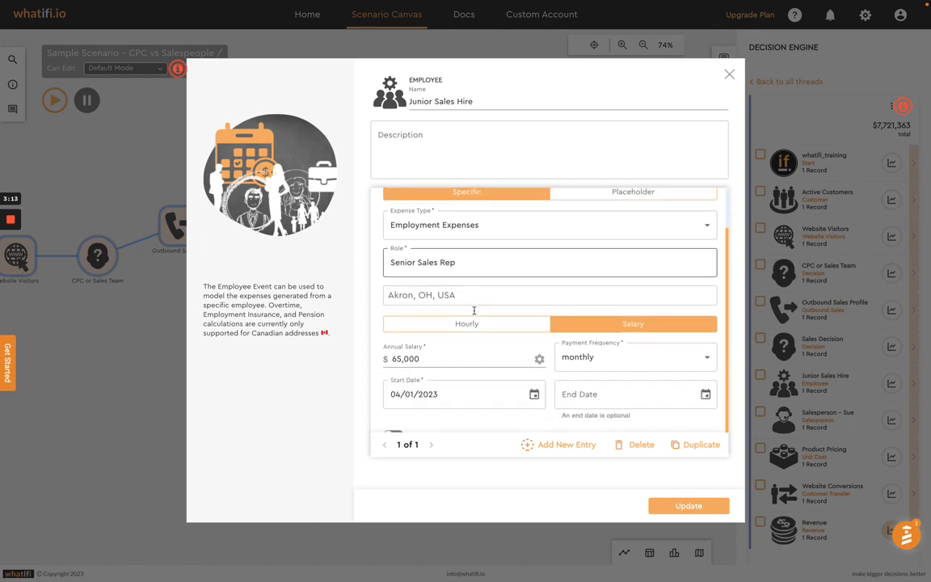
scroll(473, 310, "down", 1)
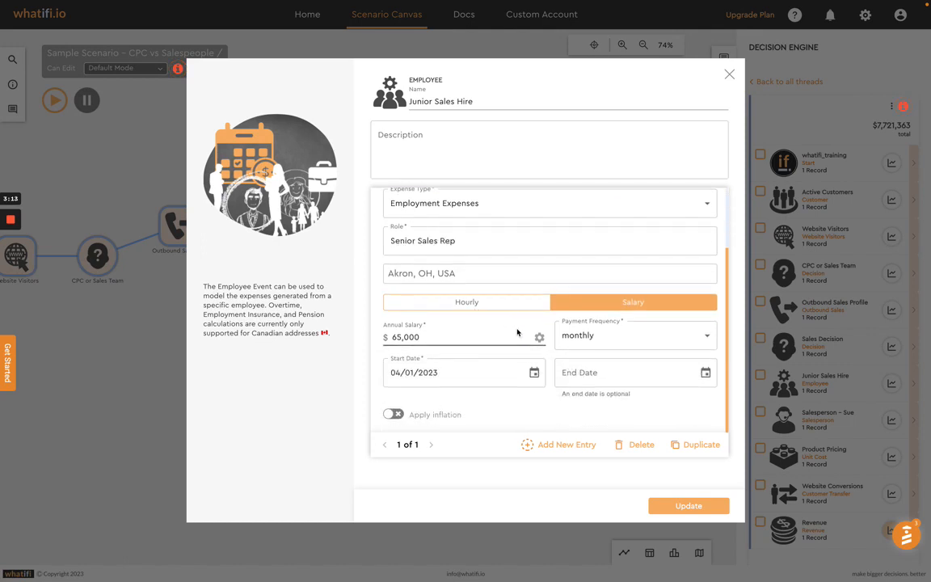
left_click(389, 337)
left_click(393, 373)
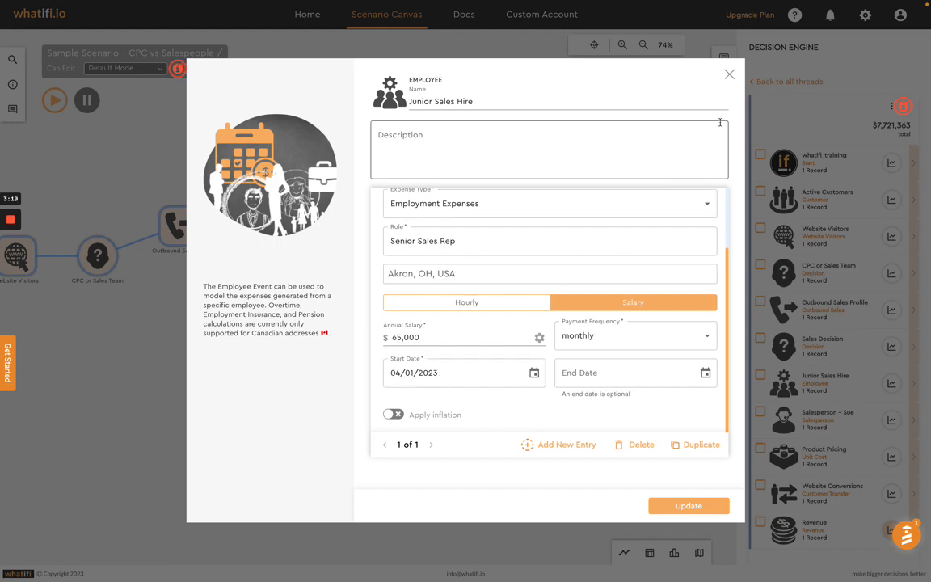
left_click(729, 75)
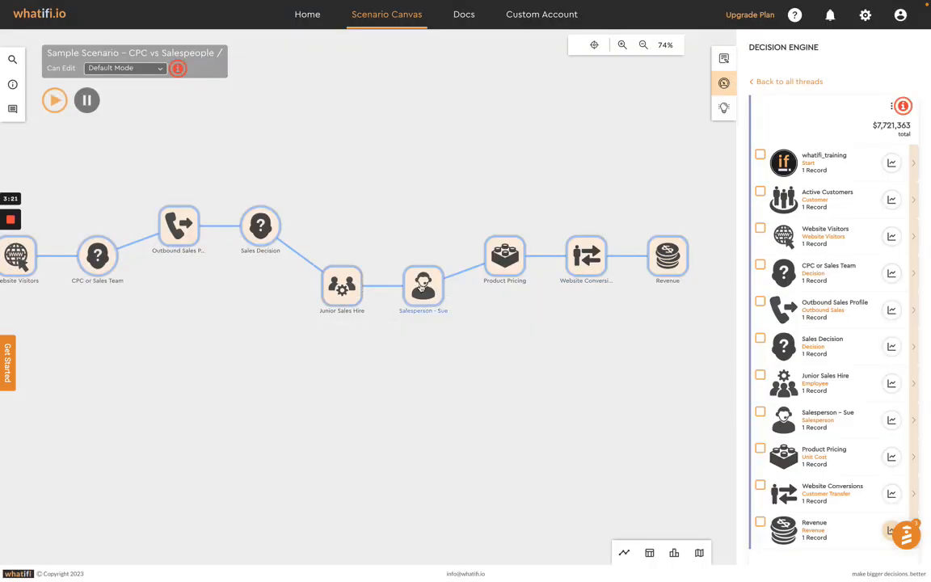
Step: Review the employee link, sales target and close multiplier of the salesperson event following Junior Sales Hire, and close it
left_click(421, 284)
scroll(497, 336, "down", 1)
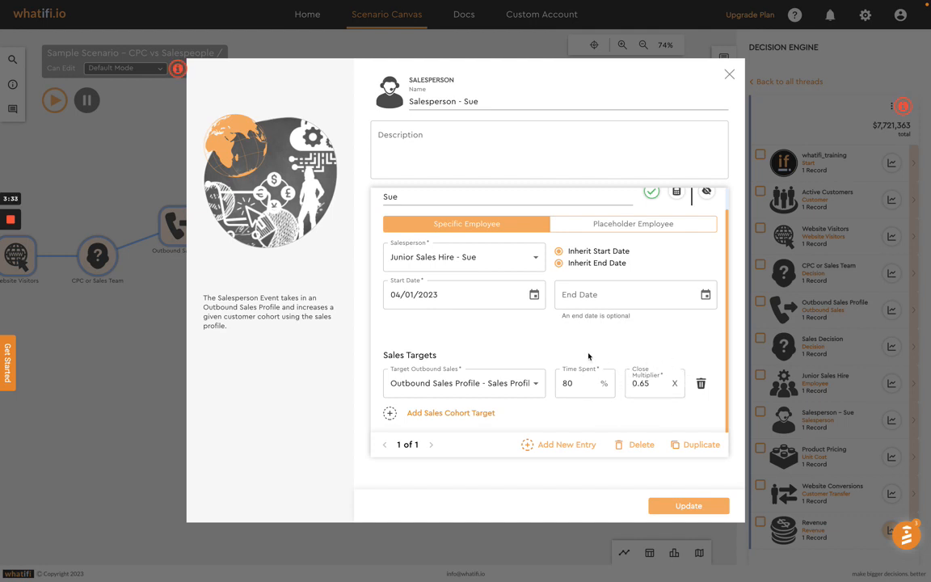
scroll(589, 356, "up", 1)
left_click(729, 74)
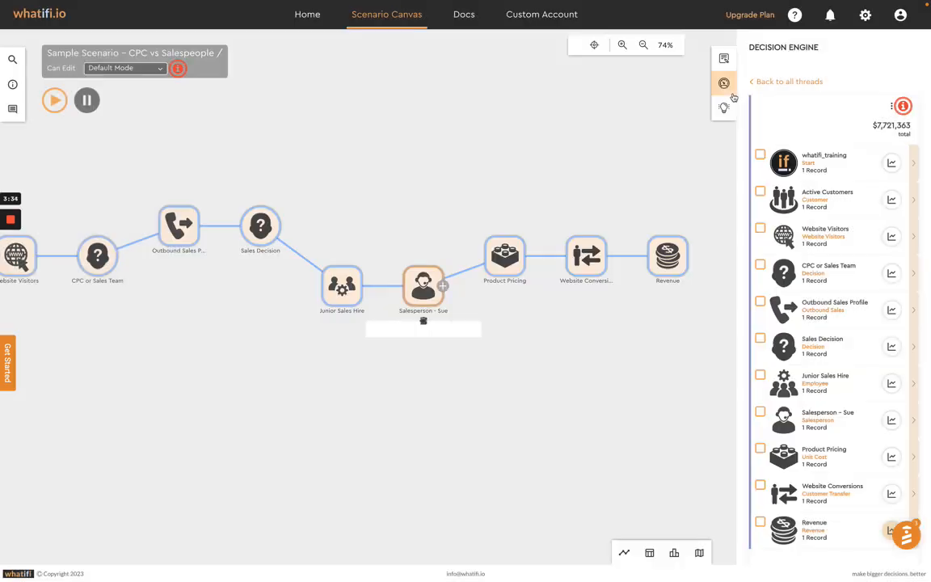
Step: Isolate Scenario Thread 4 and compare the ad spend and cost per paid visit of the Facebook $25 CPC and Facebook $50 CPC campaigns
left_click(783, 82)
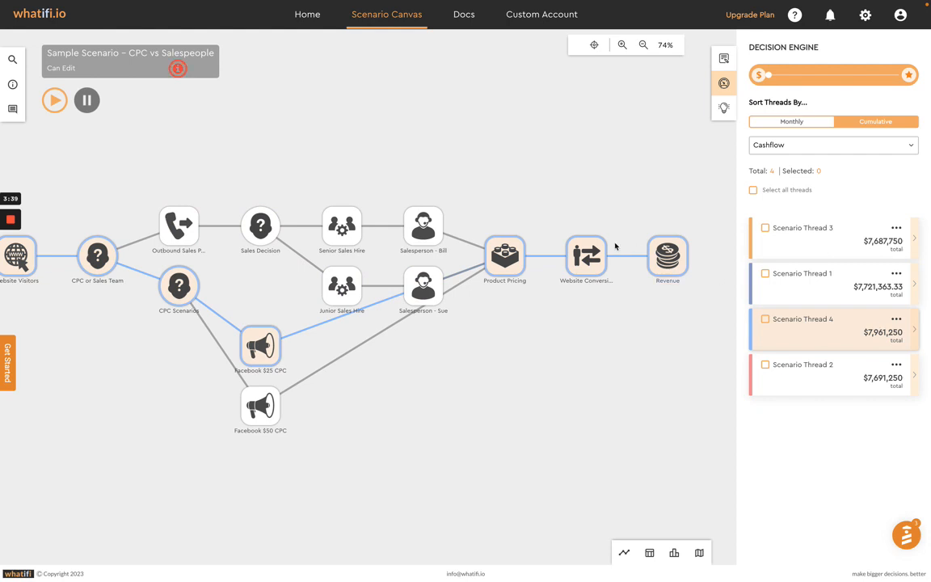
left_click(918, 336)
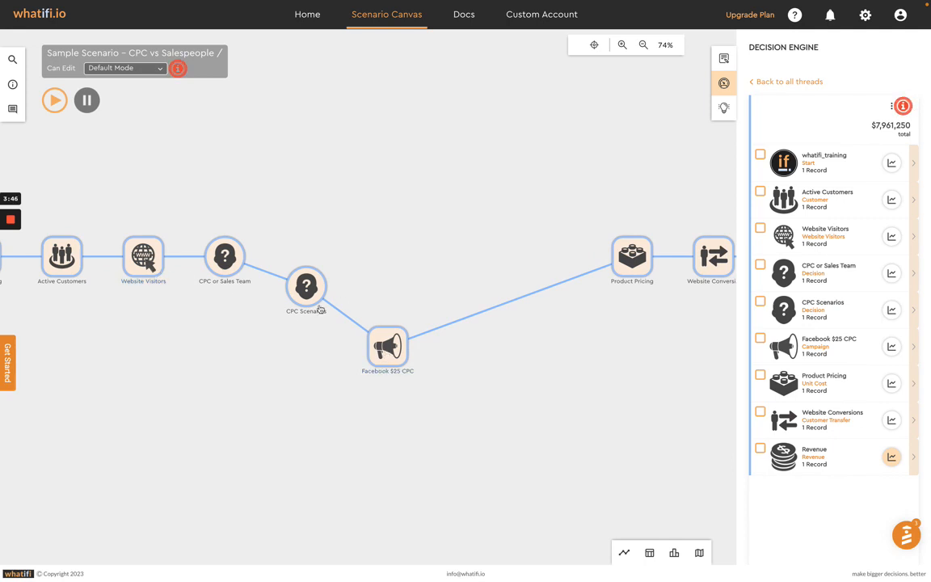
double_click(391, 353)
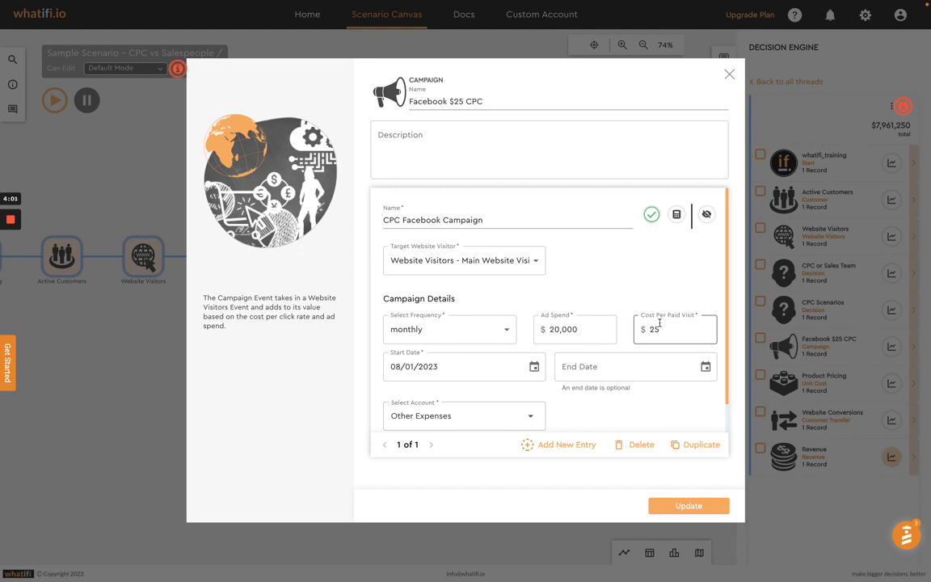
left_click(730, 77)
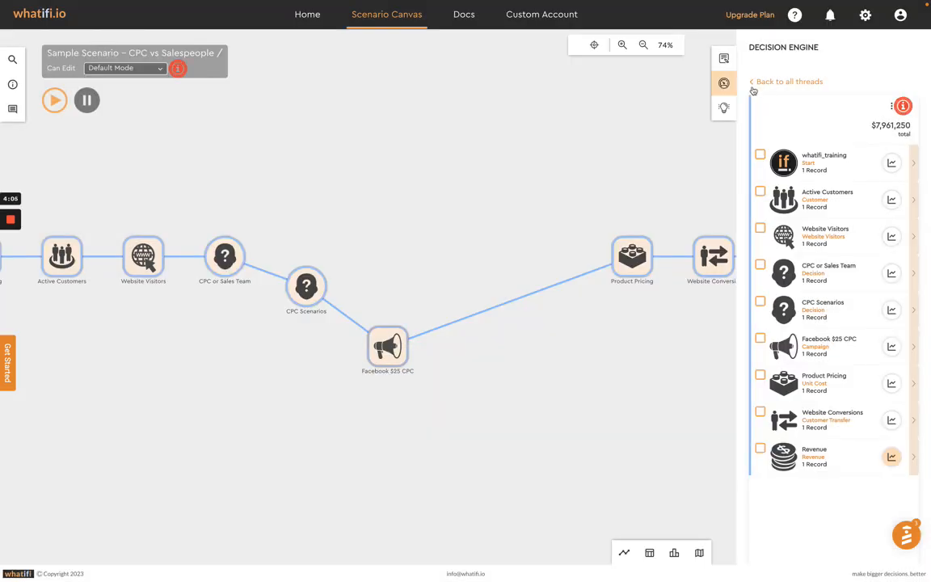
left_click(387, 407)
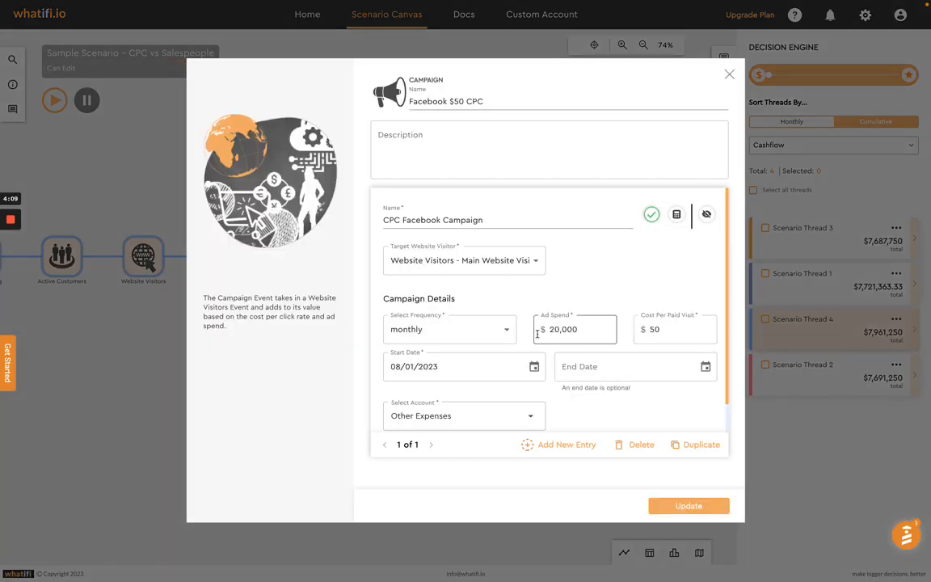
left_click(731, 76)
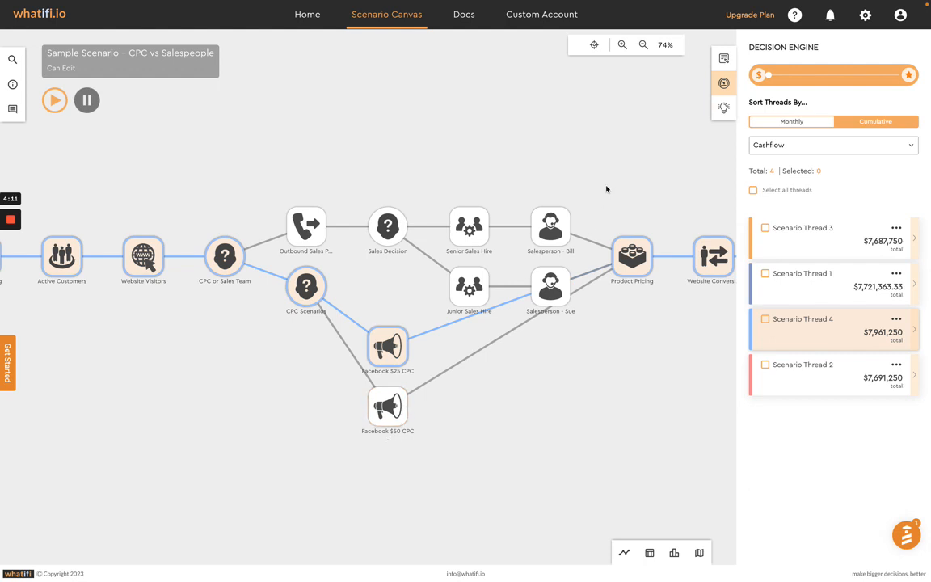
Step: Examine the measures available for sorting the threads, leaving Cashflow selected
left_click_drag(607, 189, 546, 182)
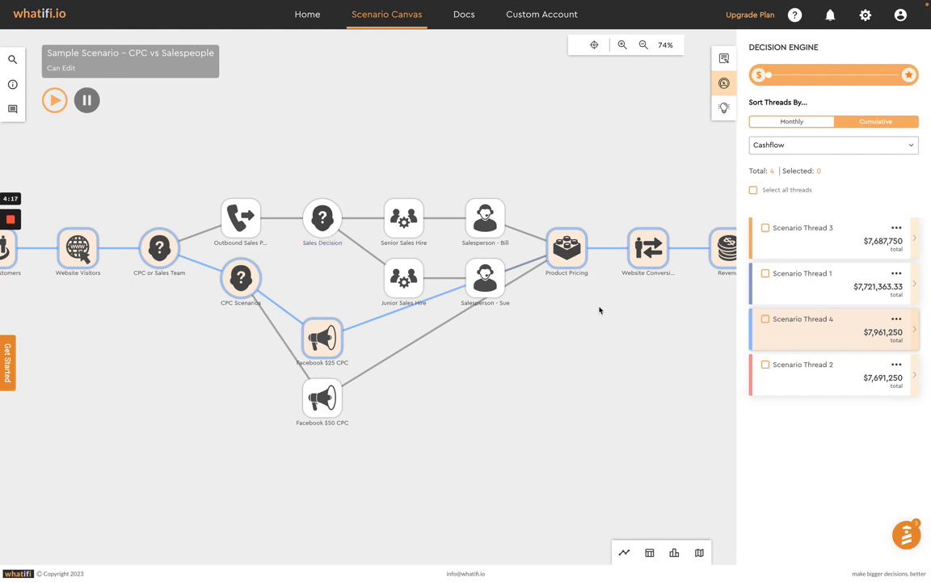
left_click(910, 145)
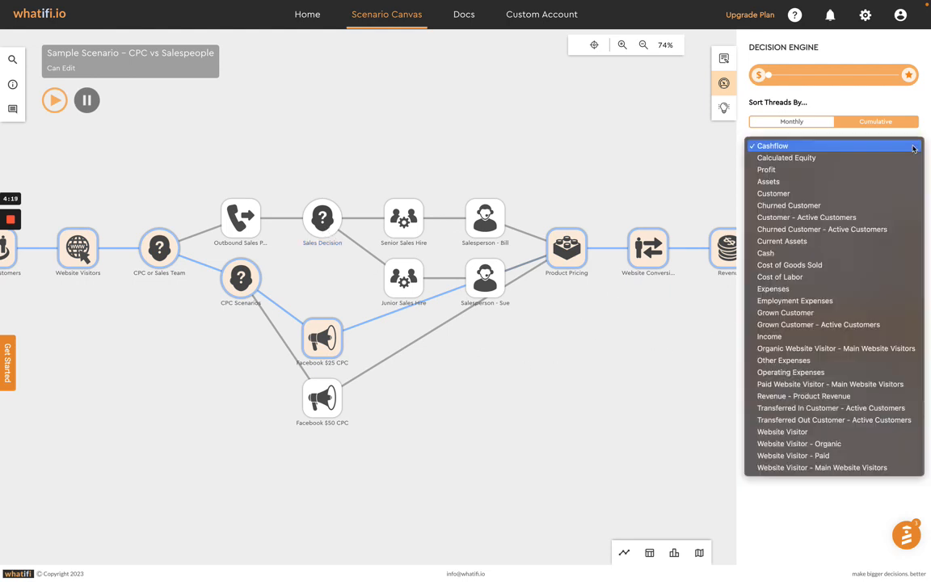
left_click(545, 347)
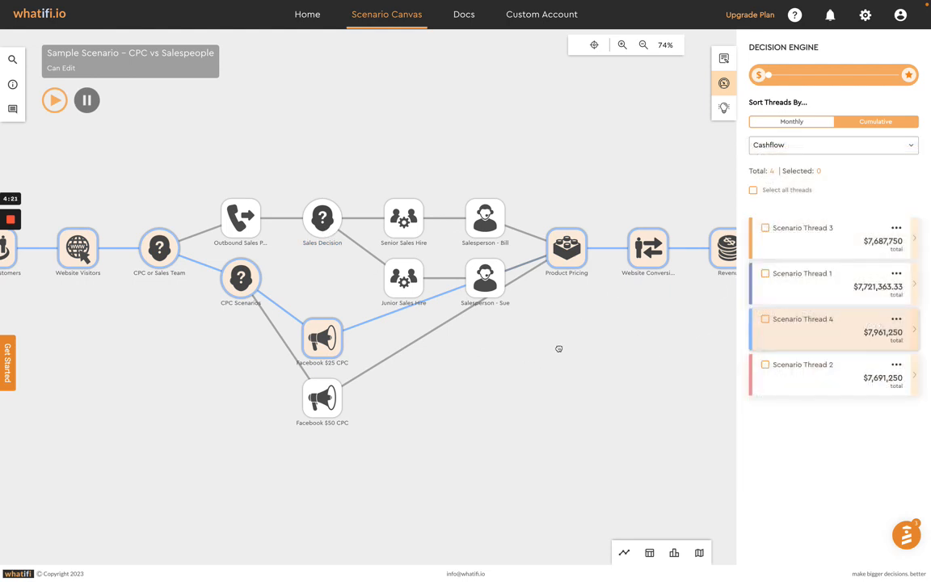
Step: Review the source customer, target customer and percent change settings of the Website Conversions event and close it
left_click_drag(558, 350, 521, 359)
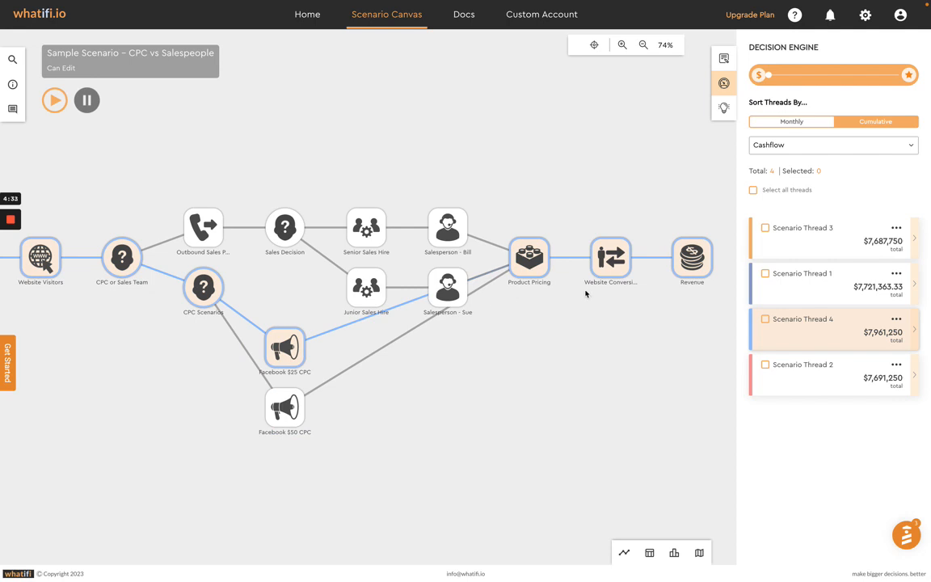
left_click_drag(582, 339, 512, 288)
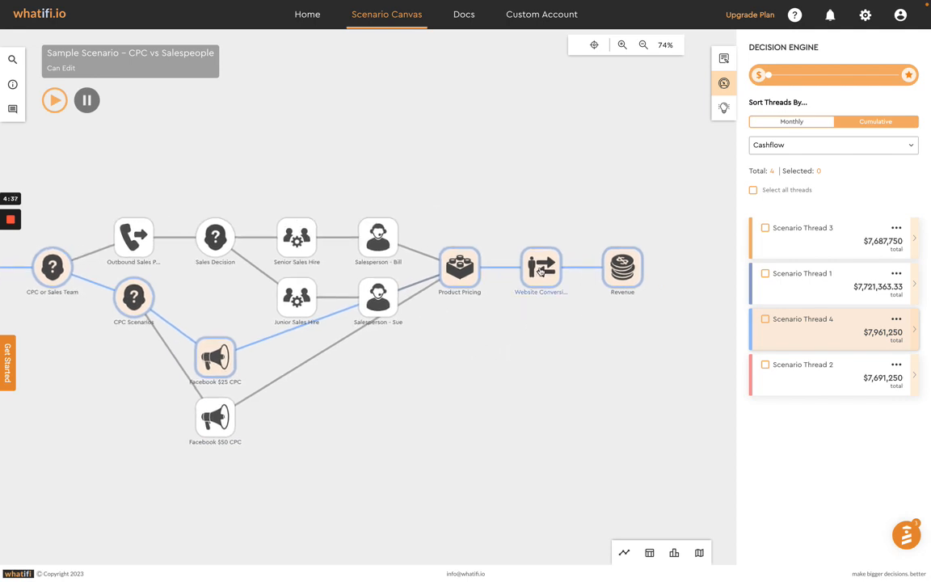
left_click(541, 272)
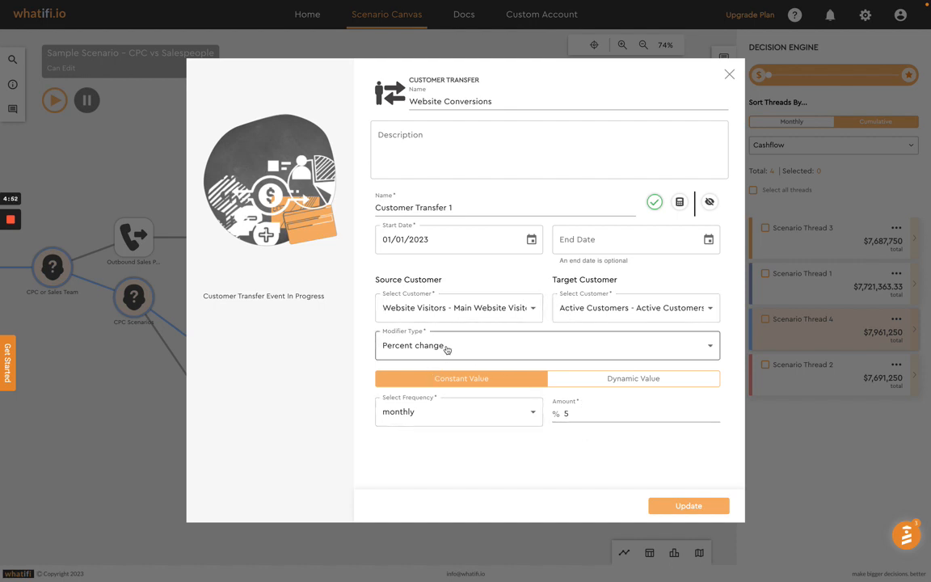
left_click(729, 75)
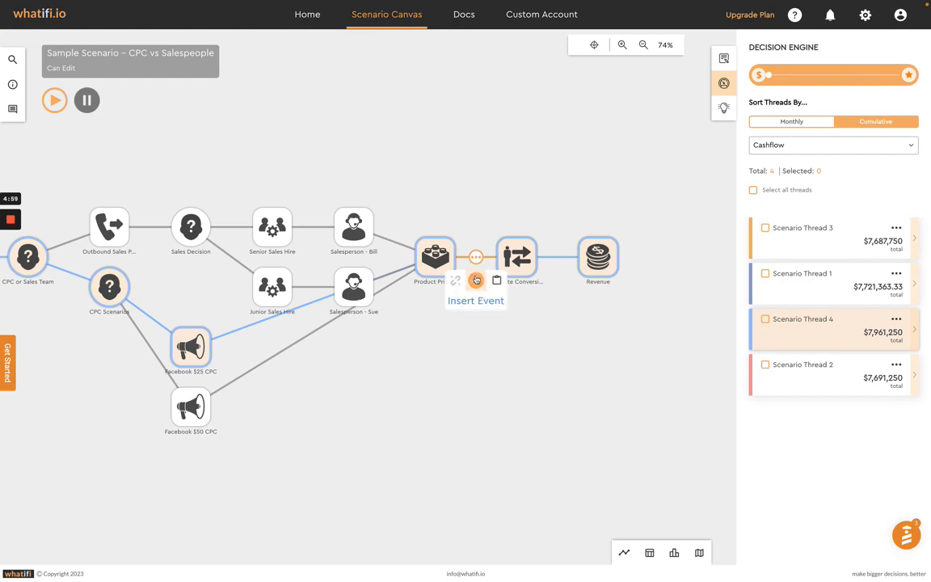
Step: Insert a Decision event between Product Pricing and Website Conversions, keeping its default name
left_click(477, 259)
left_click(306, 103)
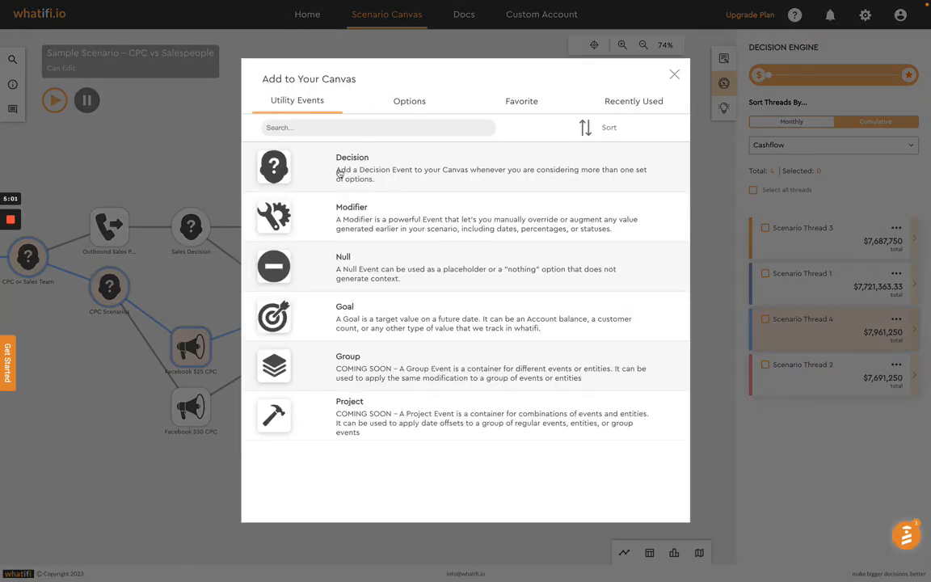
left_click(338, 172)
left_click(632, 506)
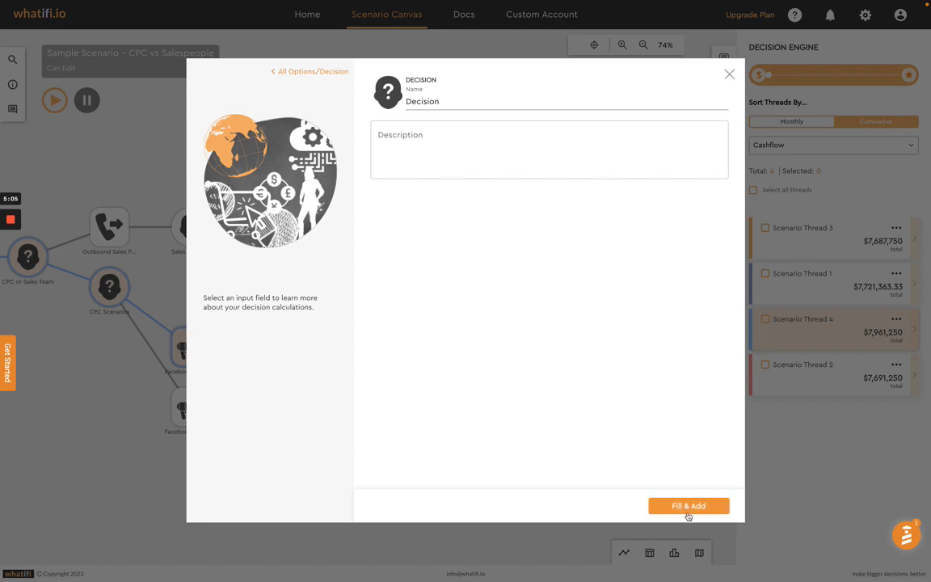
left_click(686, 506)
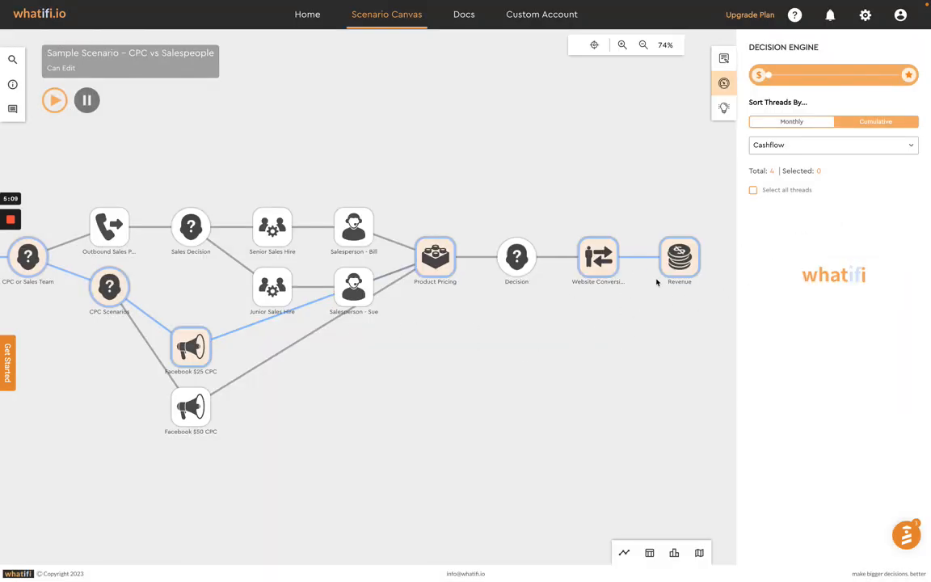
Step: Select all threads and chart their cumulative Cashflow
left_click(753, 191)
left_click(634, 563)
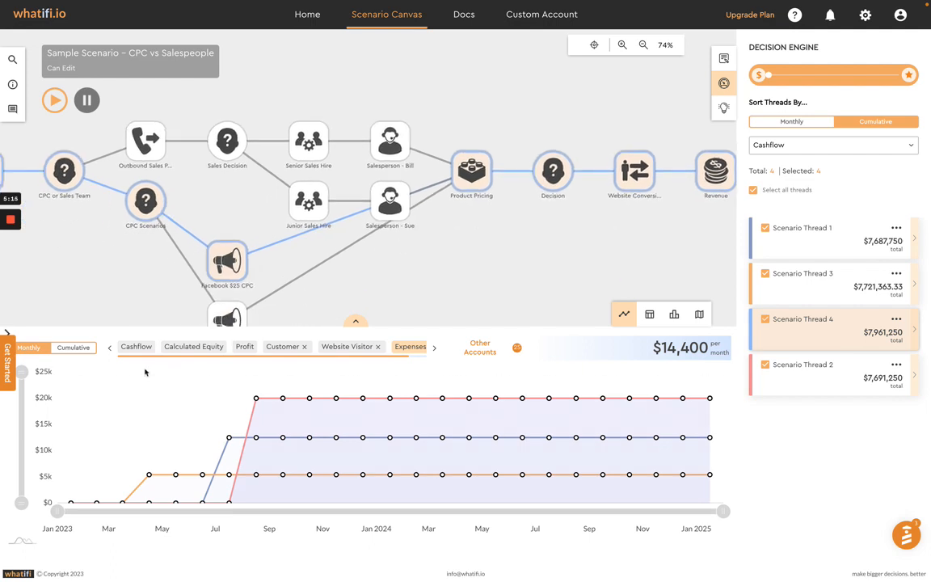
left_click(138, 348)
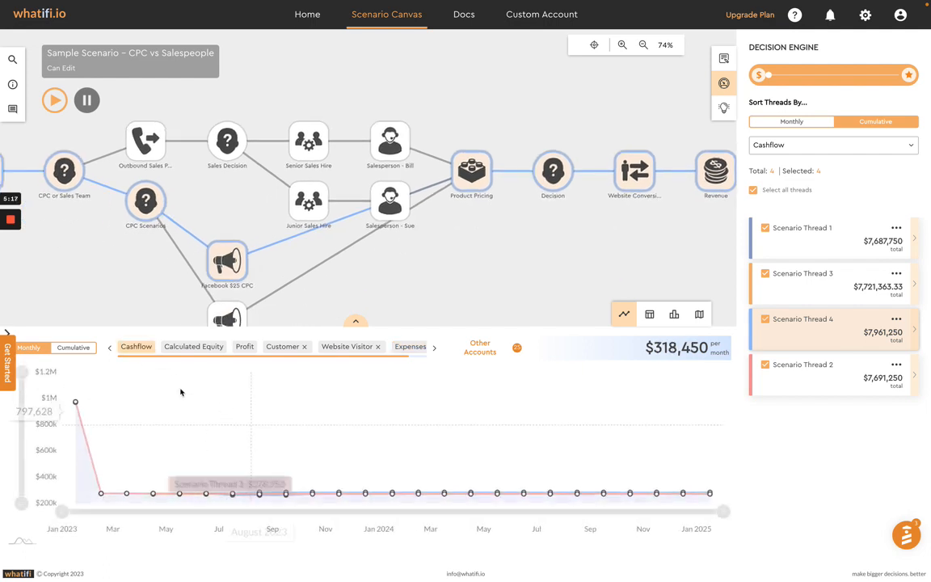
left_click(81, 352)
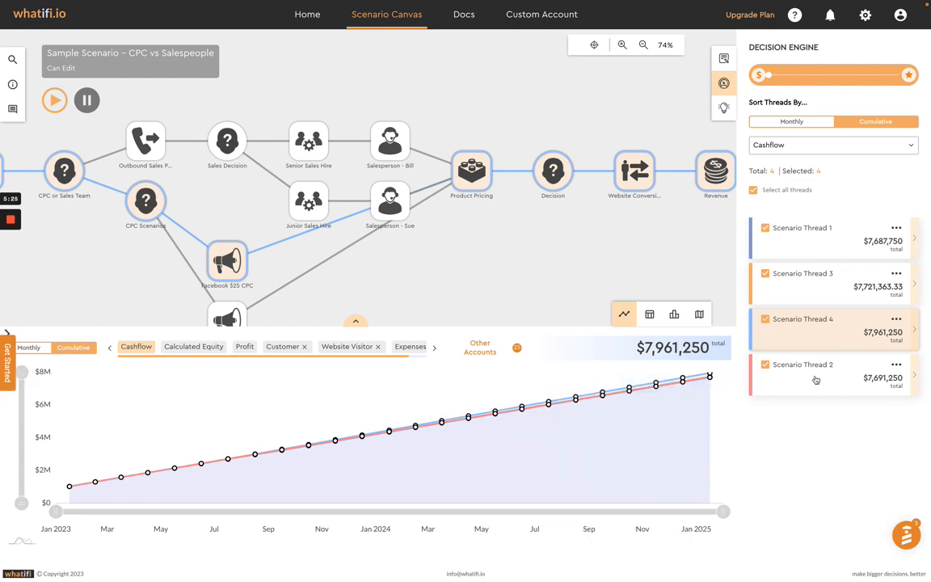
Step: Highlight the path of Scenario Thread 3 on the canvas and look over the accounts available for charting
left_click(821, 284)
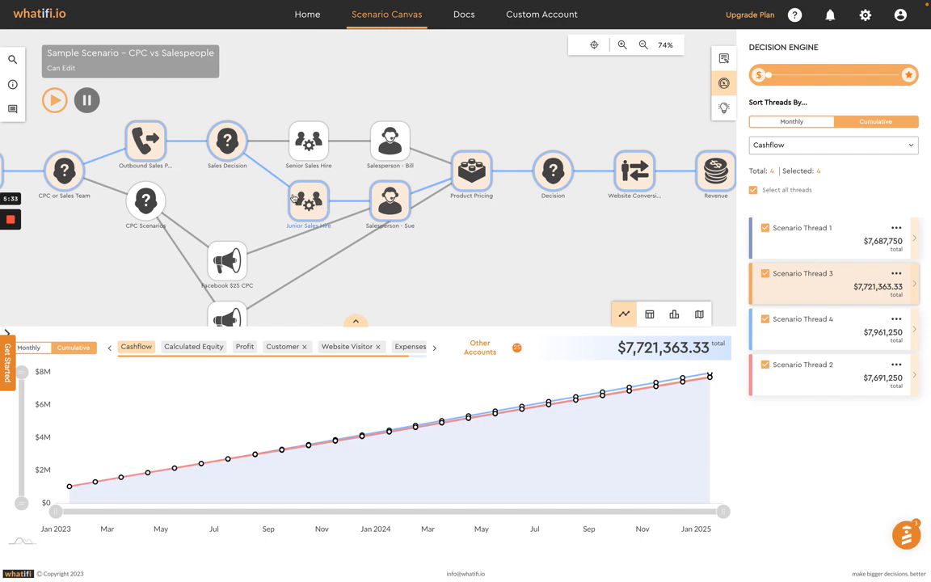
scroll(369, 348, "right", 1)
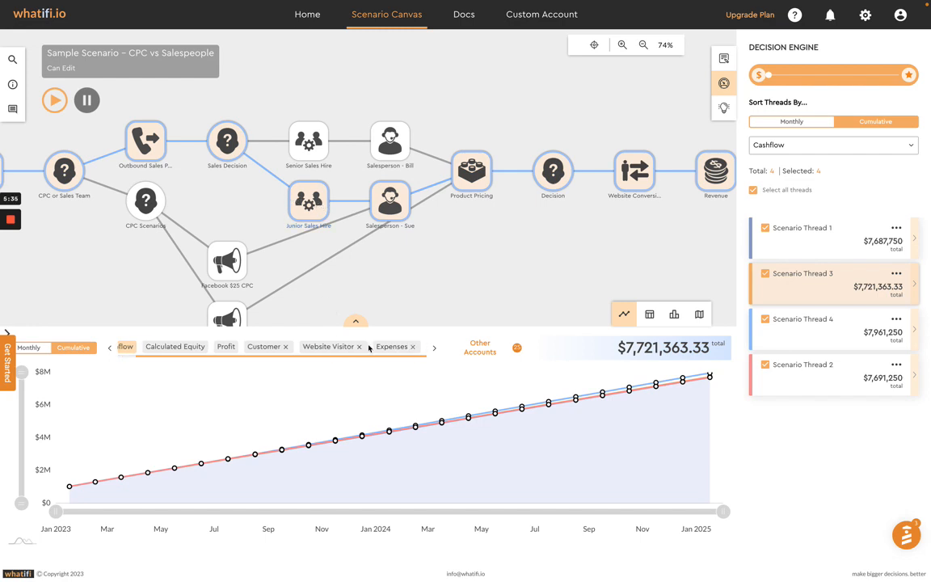
scroll(240, 350, "left", 1)
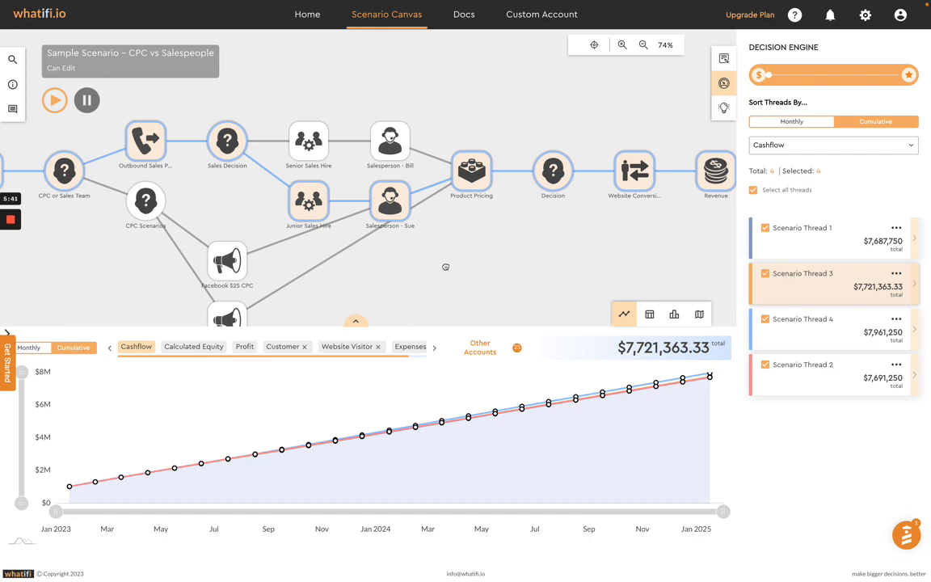
Step: Copy the Website Conversions event and paste it as a duplicate event with new records after the new Decision
left_click_drag(446, 267, 361, 280)
left_click_drag(498, 248, 479, 277)
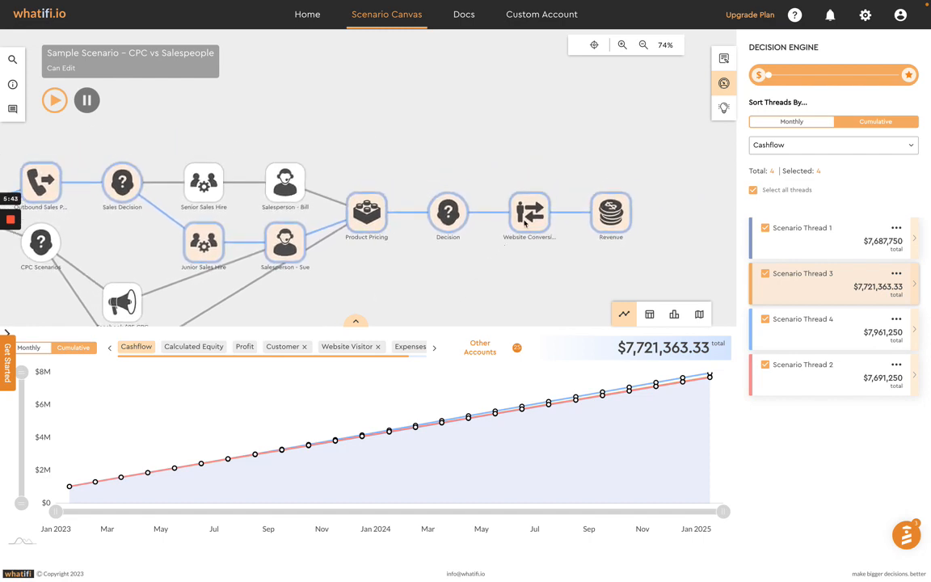
left_click(531, 211)
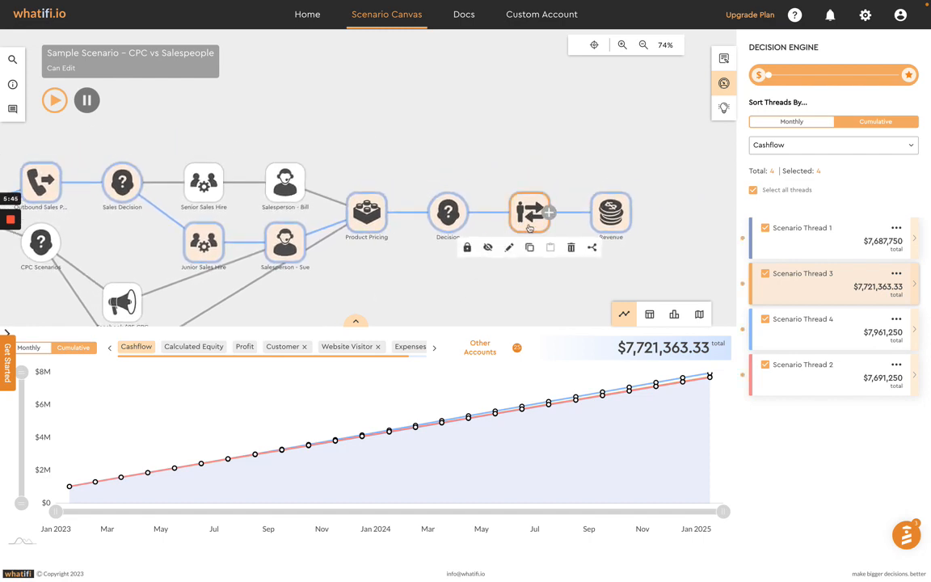
left_click(528, 248)
left_click(448, 212)
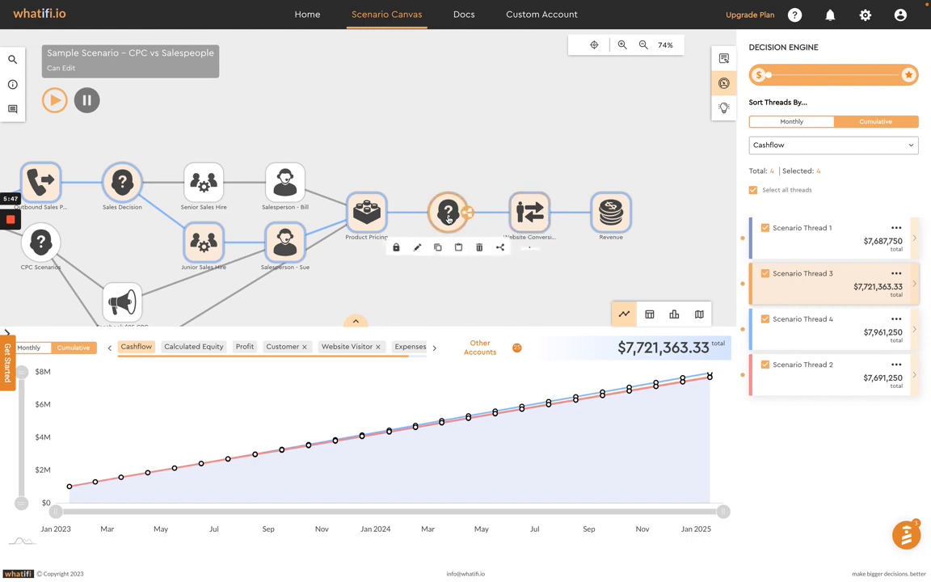
left_click(458, 248)
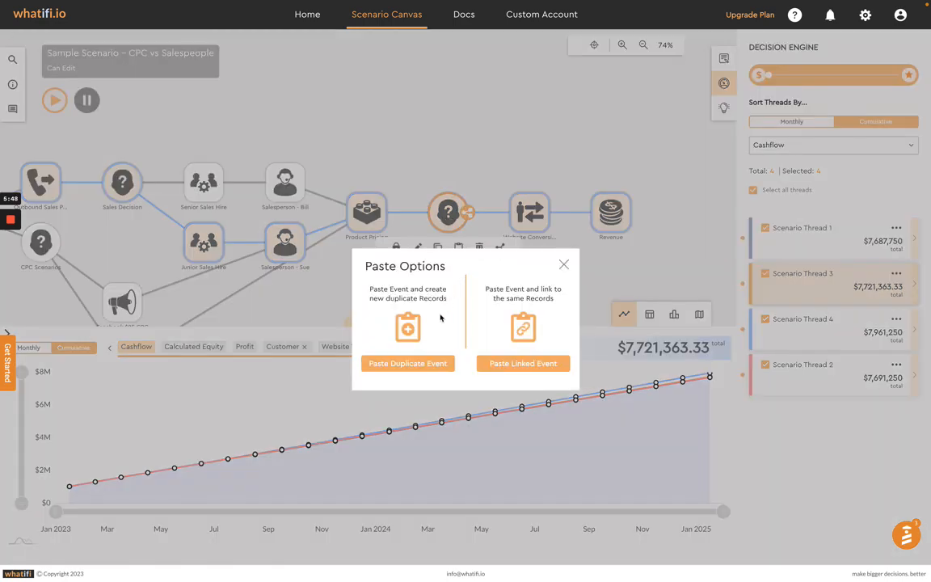
left_click(408, 363)
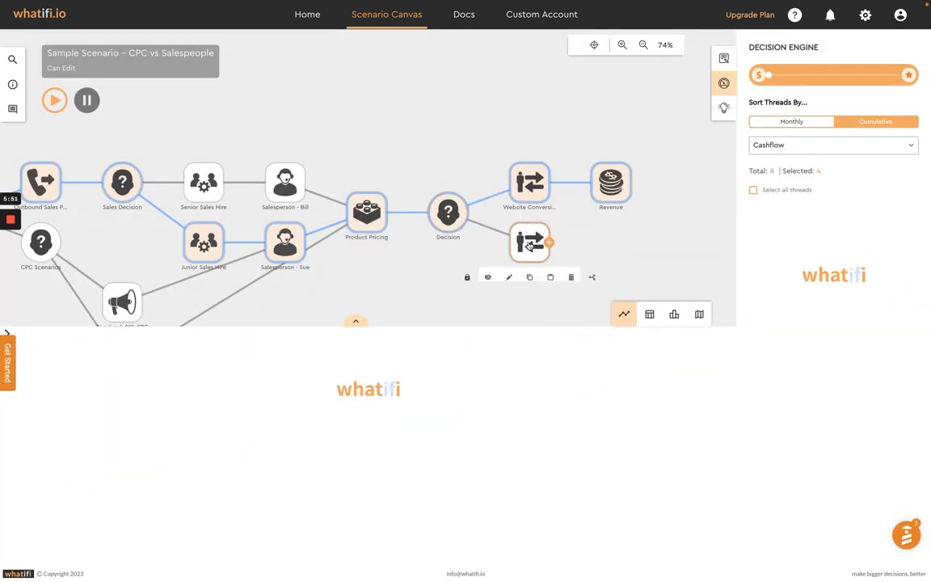
Step: Set the duplicate Website Conversions event's monthly percent change to 3% and update the event
double_click(528, 247)
left_click(585, 413)
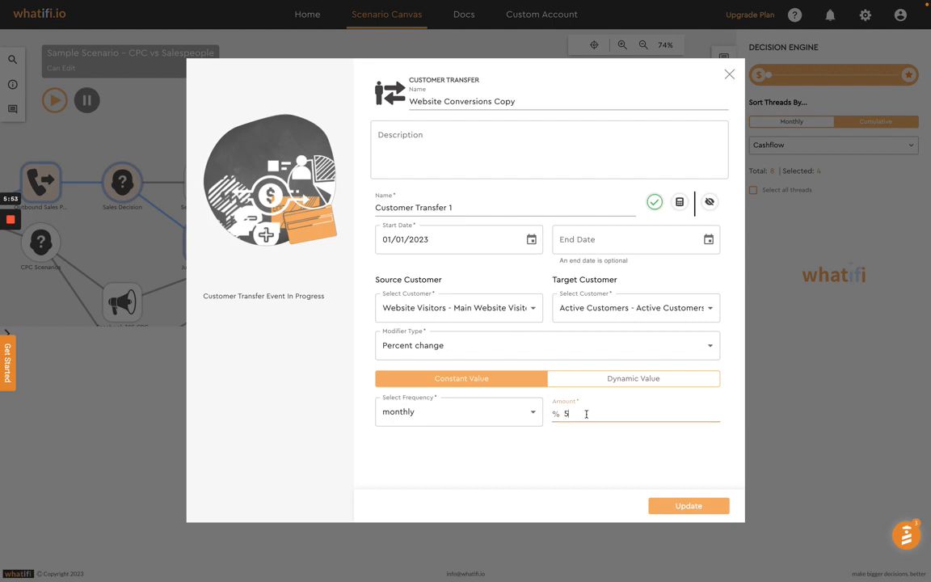
double_click(597, 414)
type("3")
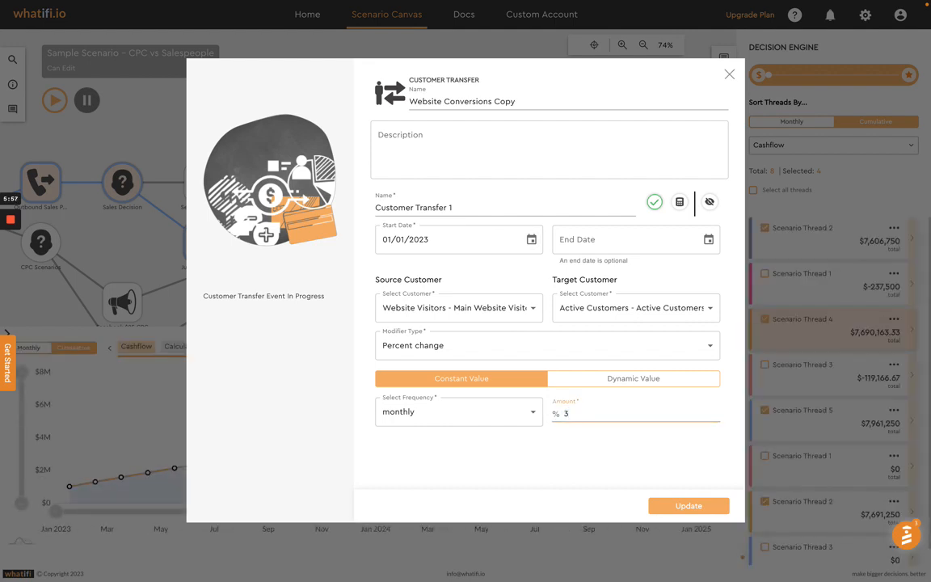
left_click(687, 506)
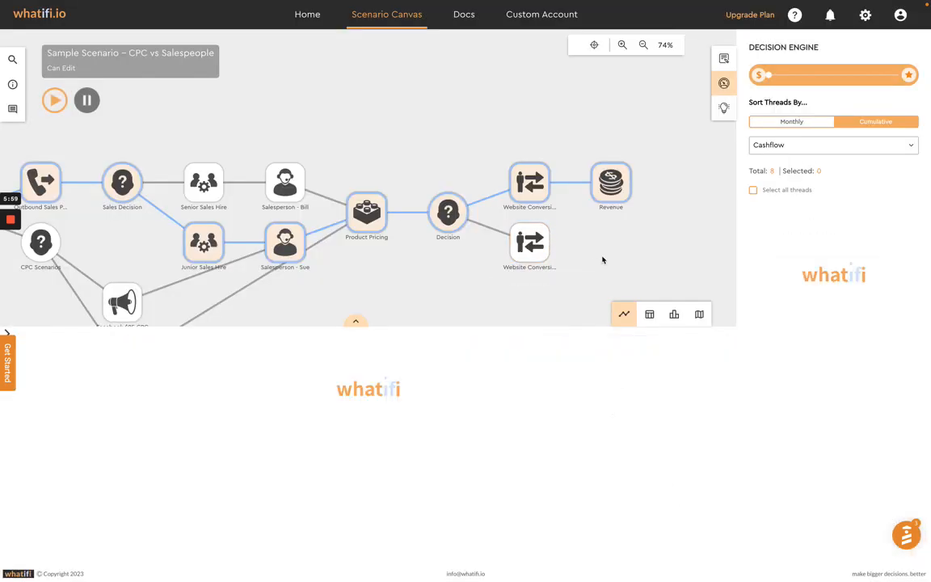
Step: Connect the duplicate Website Conversions event to the Revenue event
left_click(529, 243)
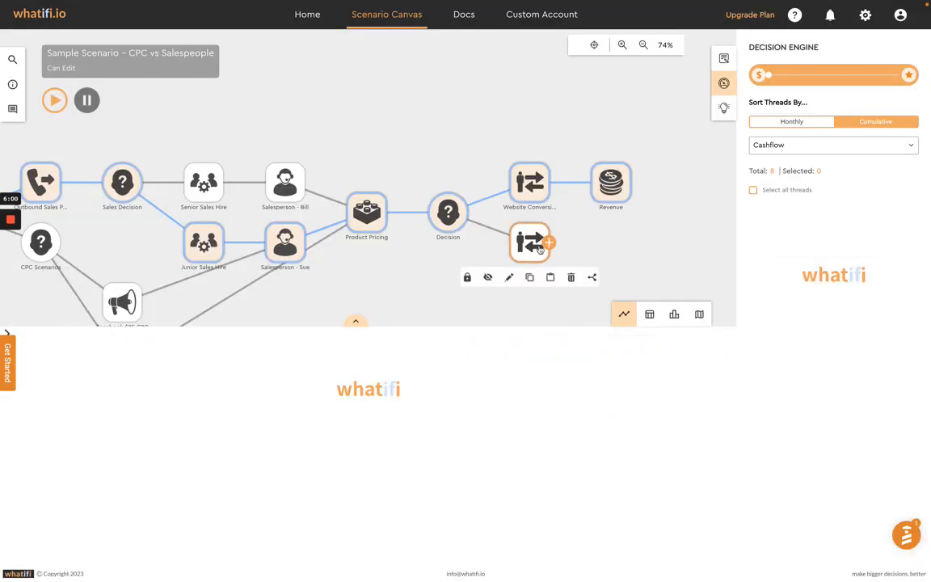
left_click(591, 279)
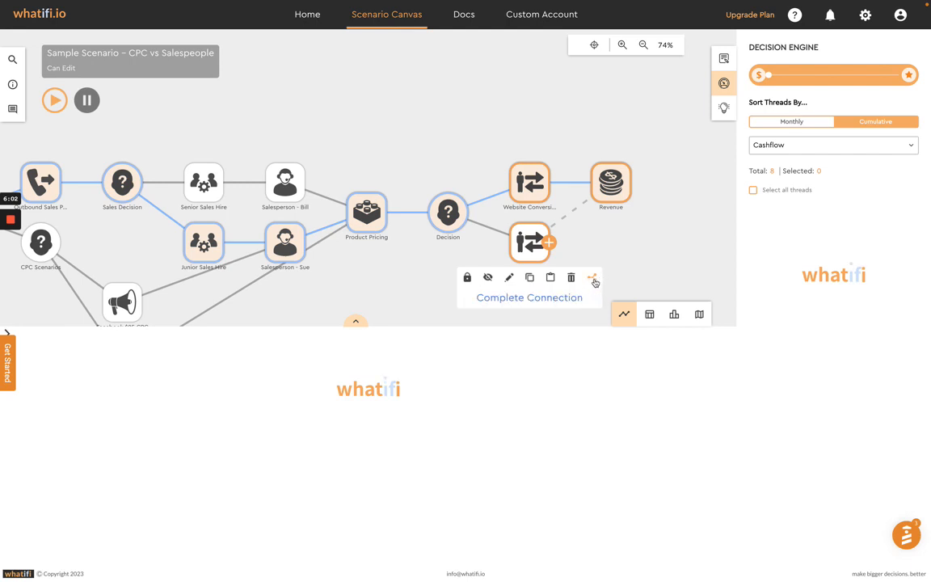
left_click(593, 279)
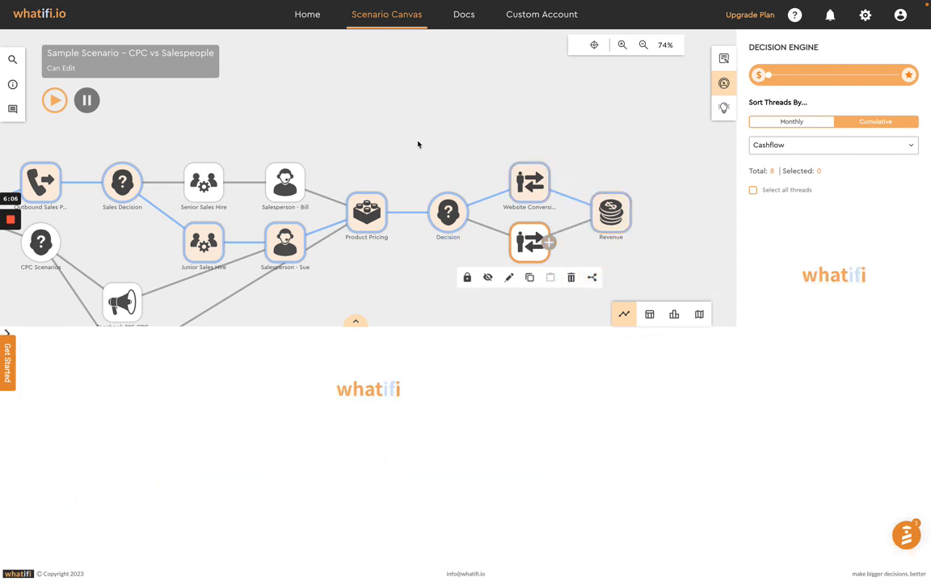
Step: Select all scenario threads and compare their cumulative Cashflow in an enlarged chart
left_click_drag(418, 143, 473, 110)
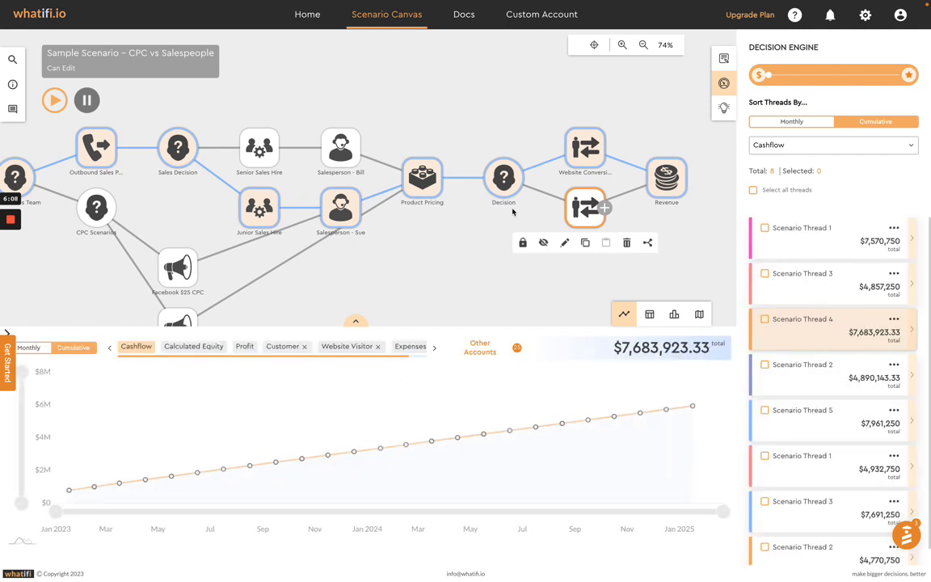
left_click(753, 191)
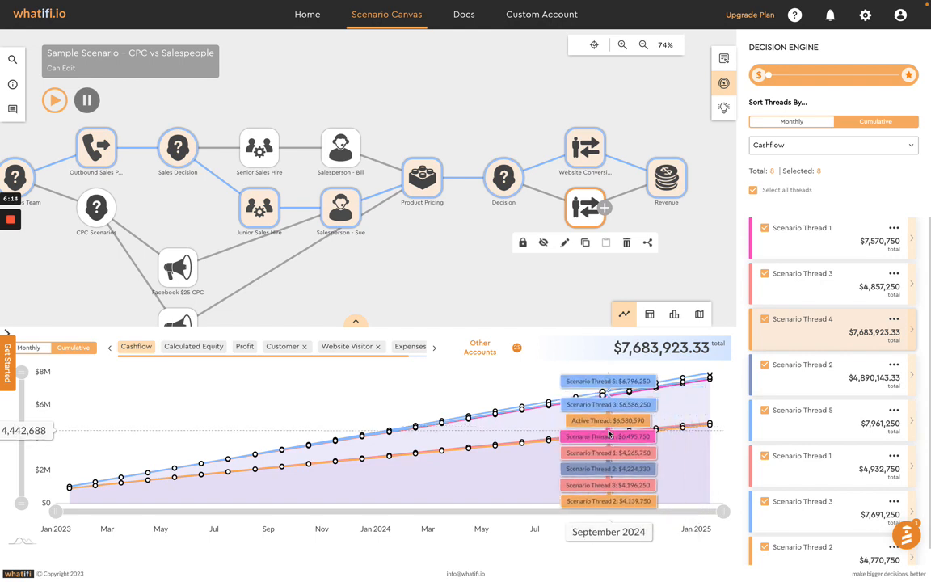
left_click(353, 323)
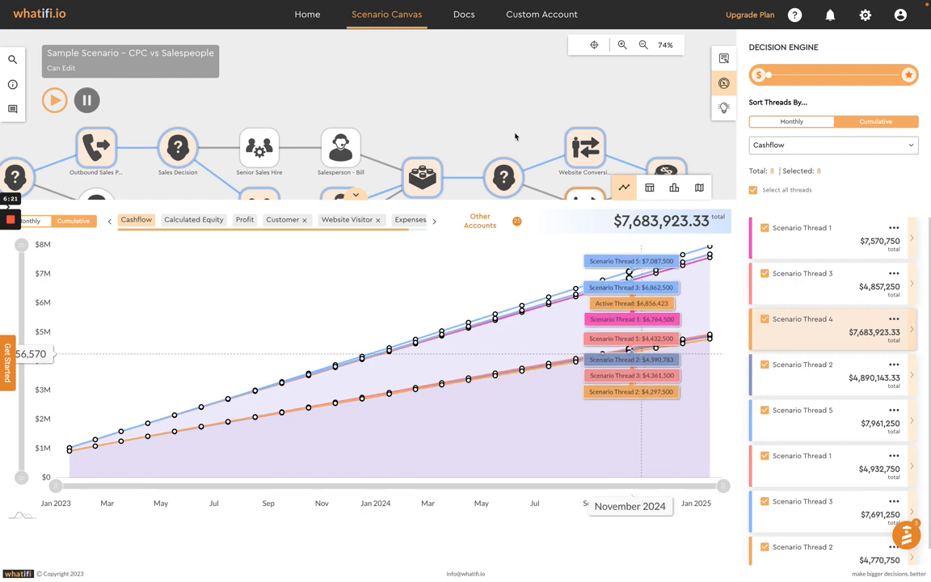
left_click_drag(480, 119, 458, 47)
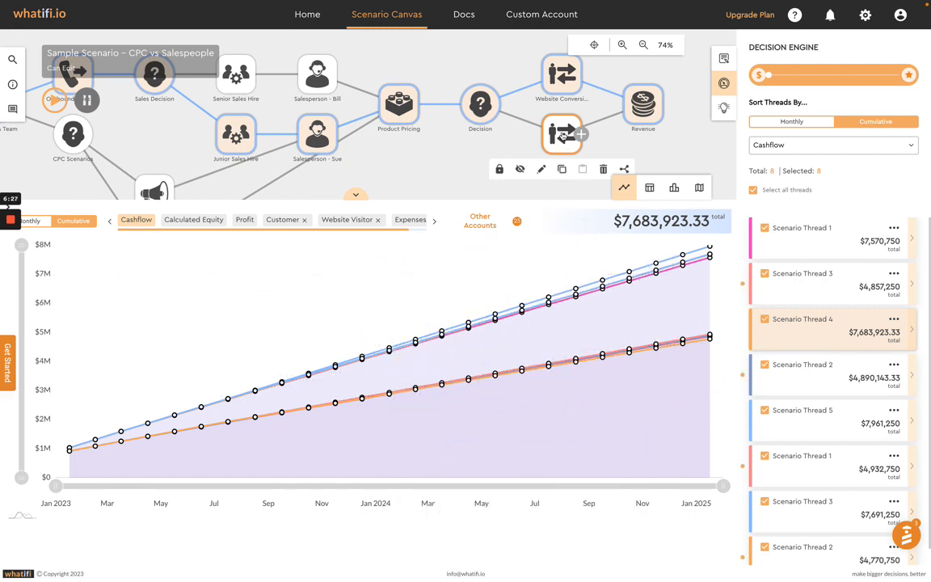
Step: Clear the thread selection, then chart and activate the Scenario Thread 3 that passes through the duplicate Website Conversions event
left_click(753, 191)
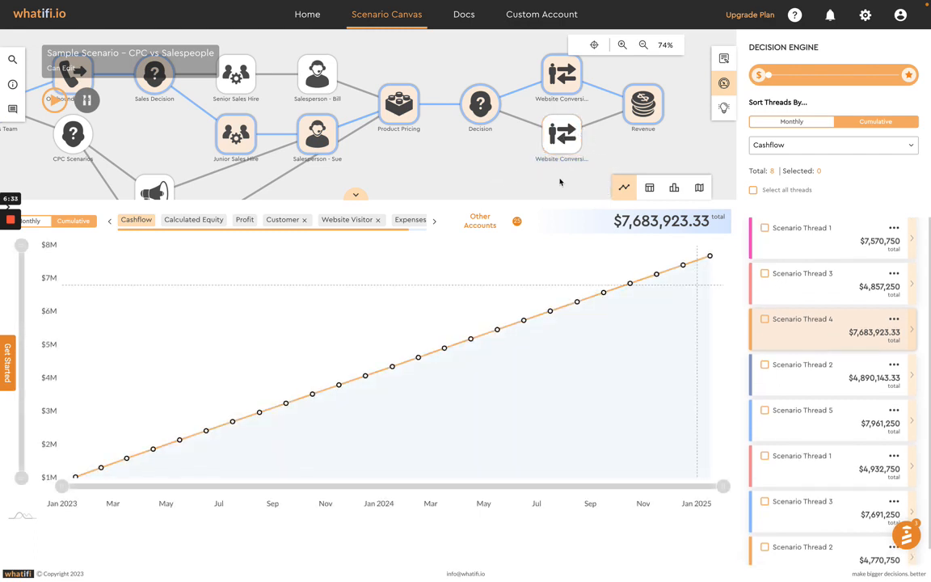
left_click(561, 133)
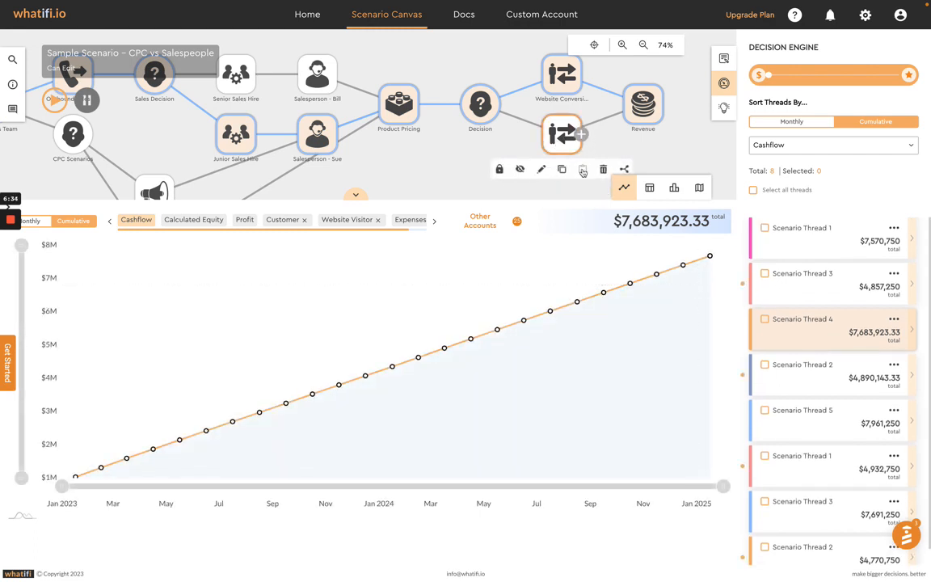
left_click(764, 274)
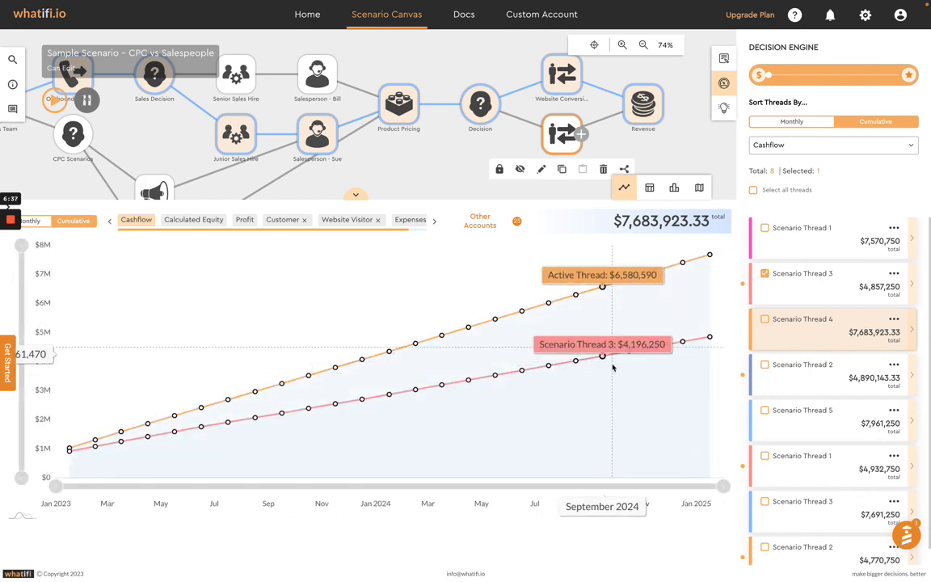
left_click(802, 285)
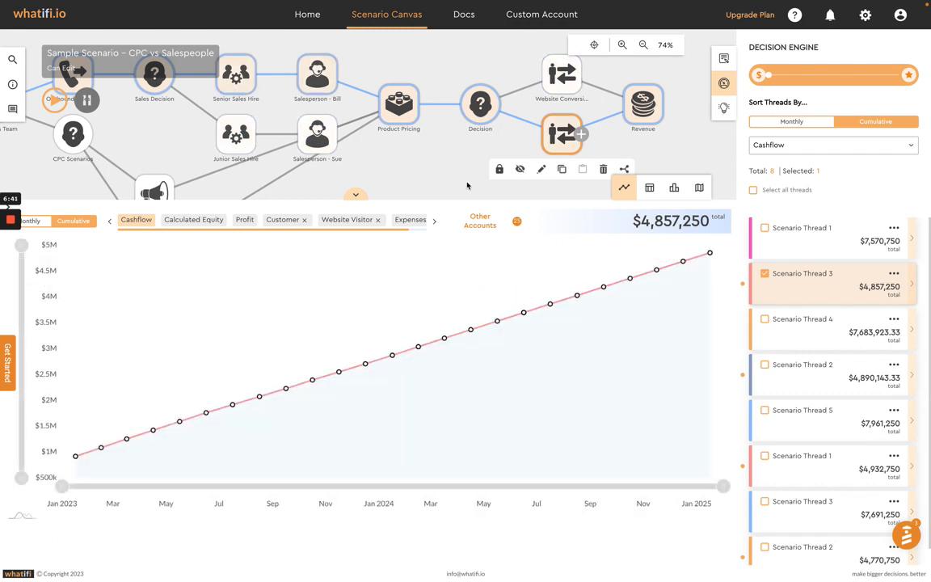
Step: Chart the active thread's Profit and Customer accounts, then compare monthly Customer values across all threads
left_click(355, 194)
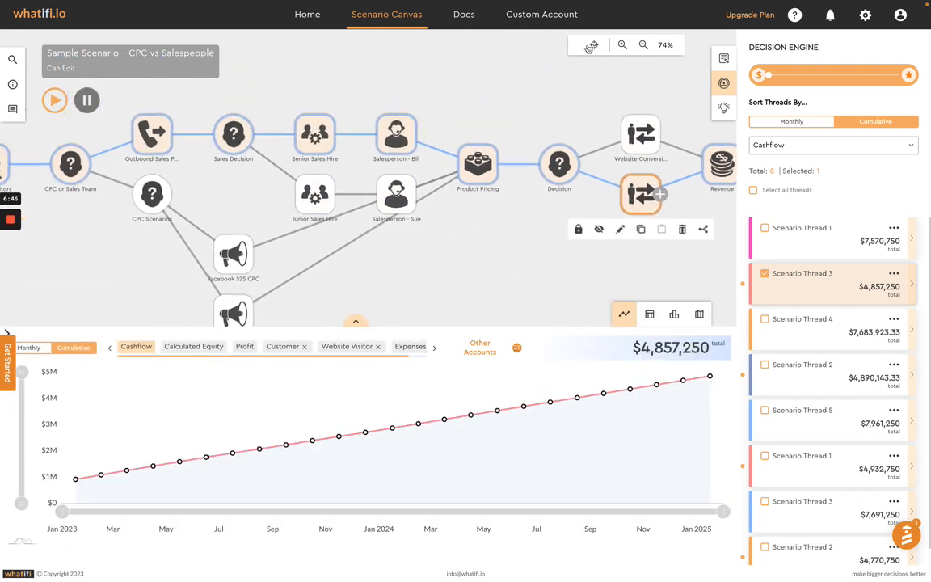
left_click(593, 45)
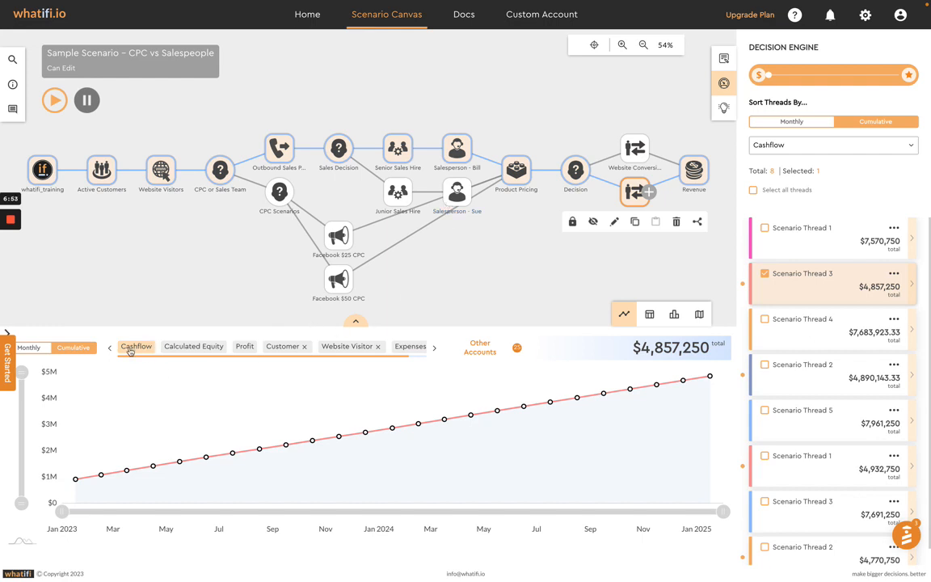
left_click(245, 348)
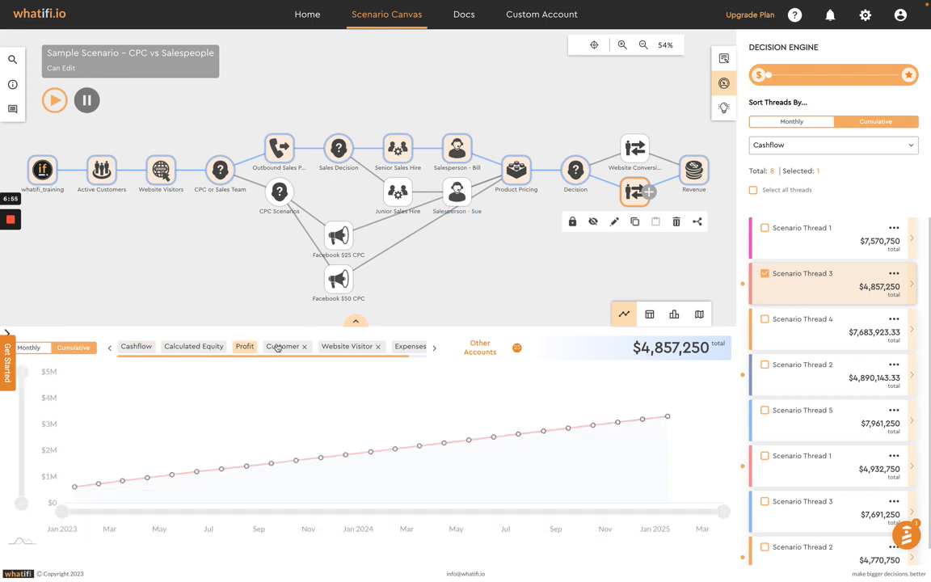
left_click(277, 347)
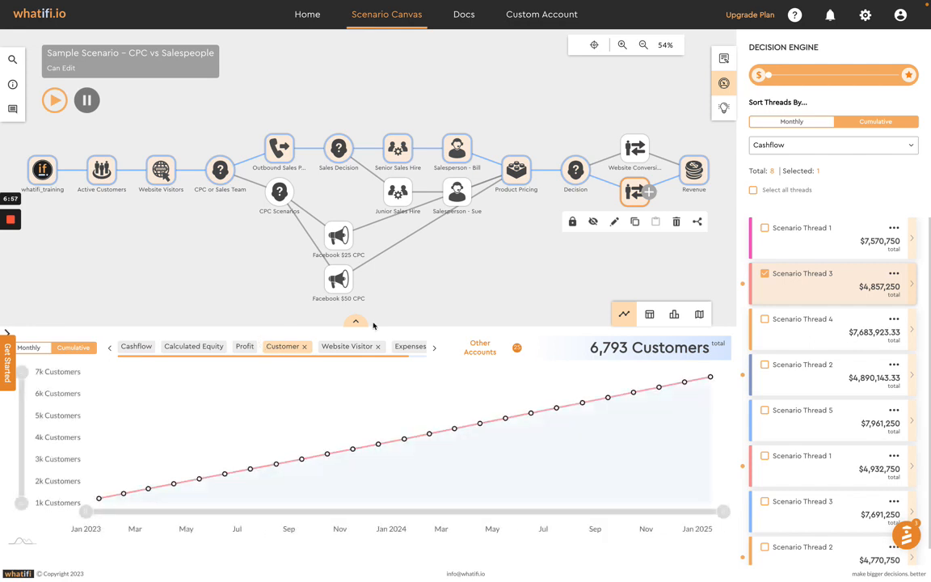
left_click(754, 192)
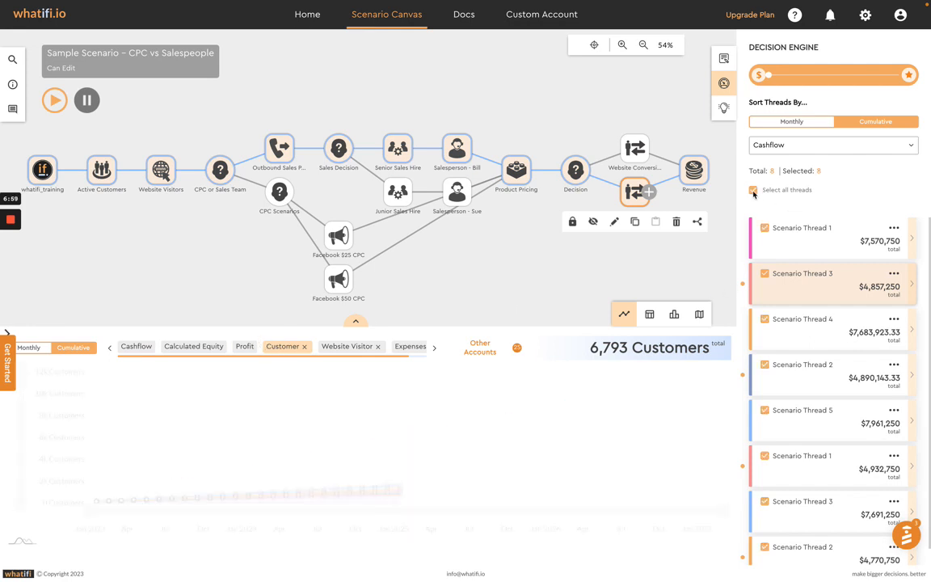
left_click(36, 350)
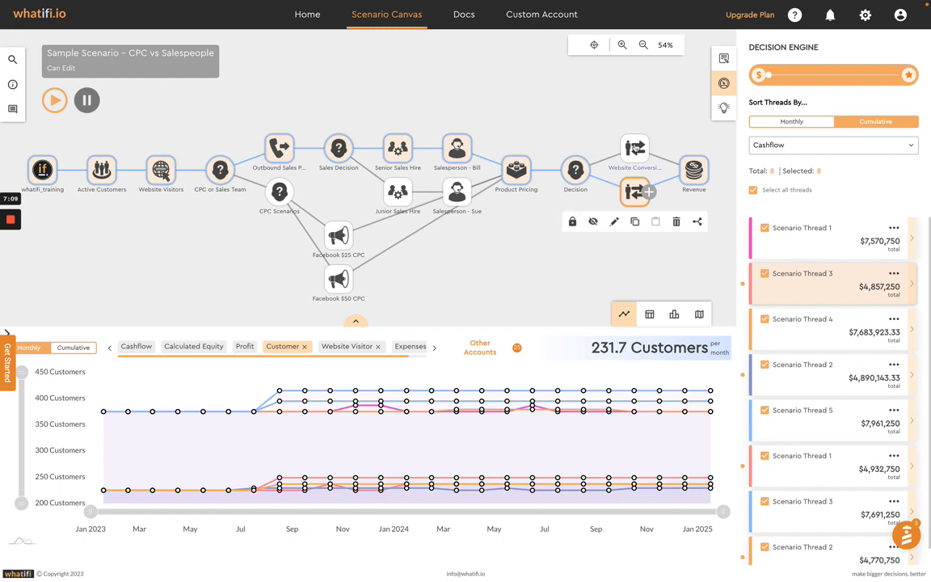
Step: Lock the original Website Conversions event so only threads passing through it are compared
left_click_drag(634, 194, 633, 155)
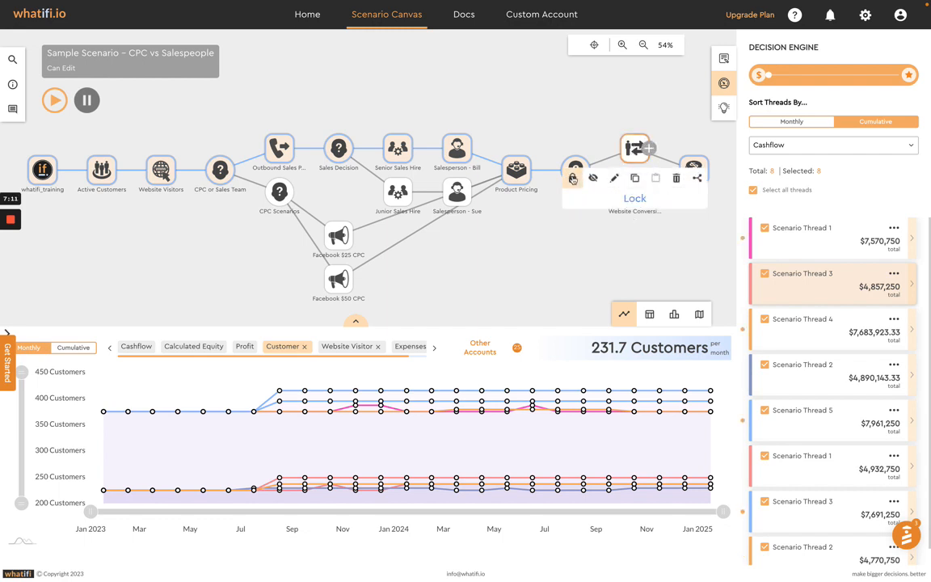
left_click(572, 178)
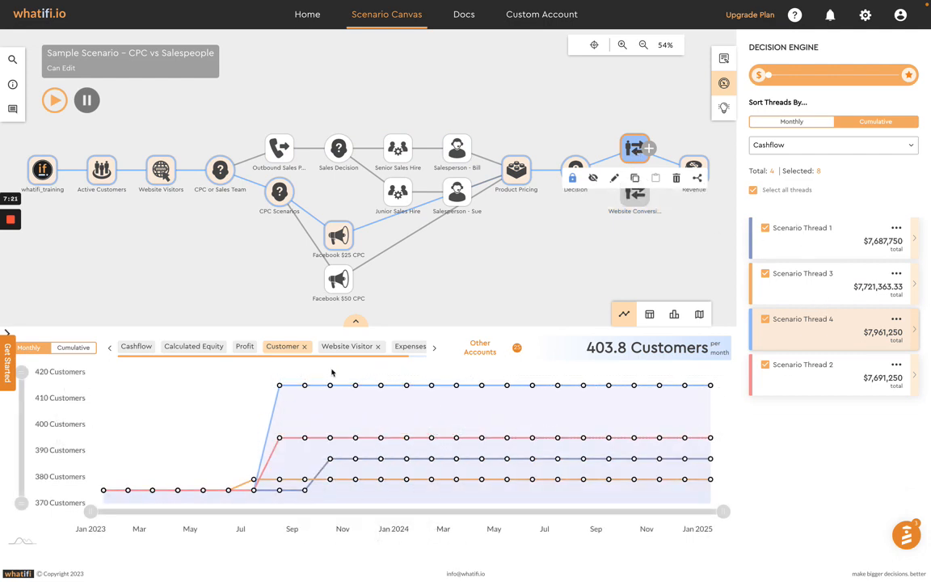
Step: Compare the remaining threads' monthly Website Visitor and Expenses charts, then their cumulative Expenses and Cashflow
left_click(348, 346)
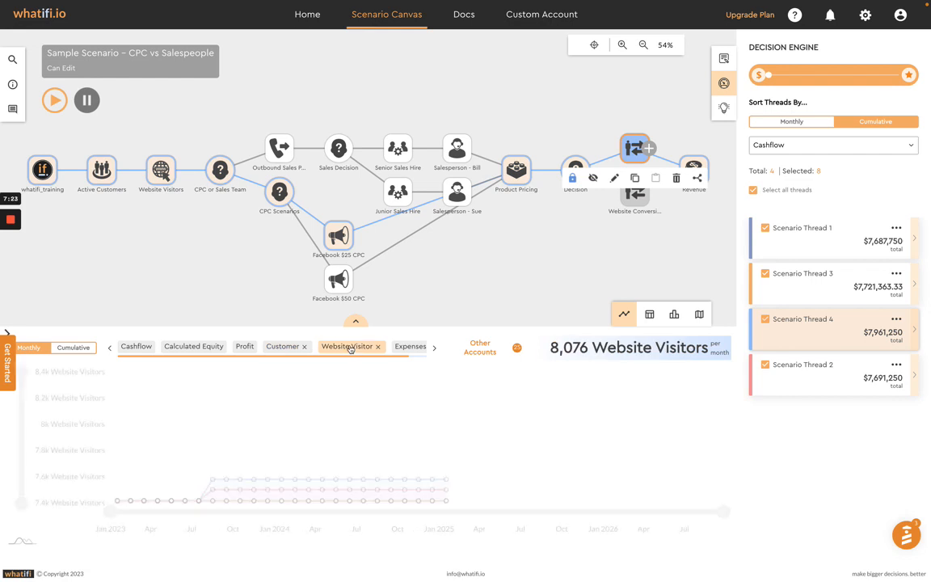
left_click(404, 346)
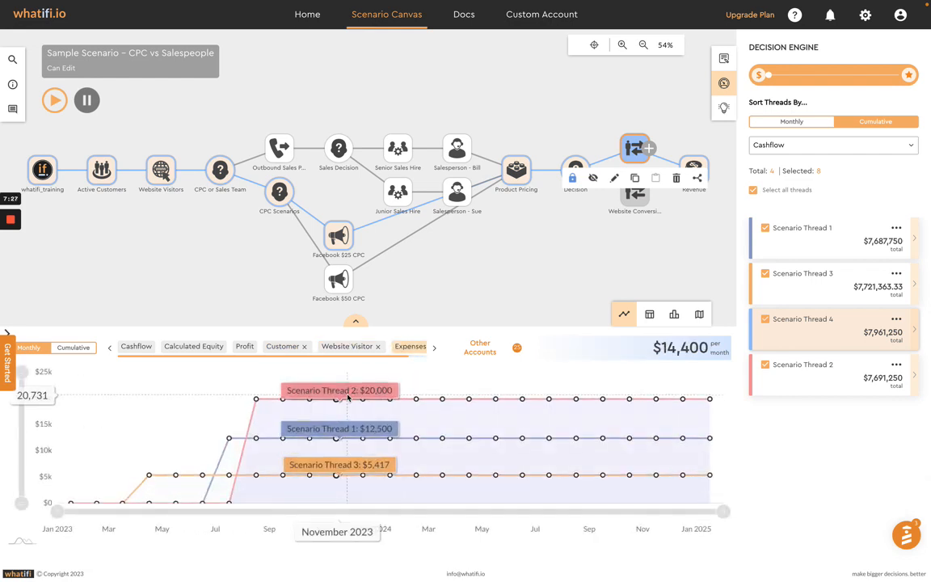
left_click(79, 348)
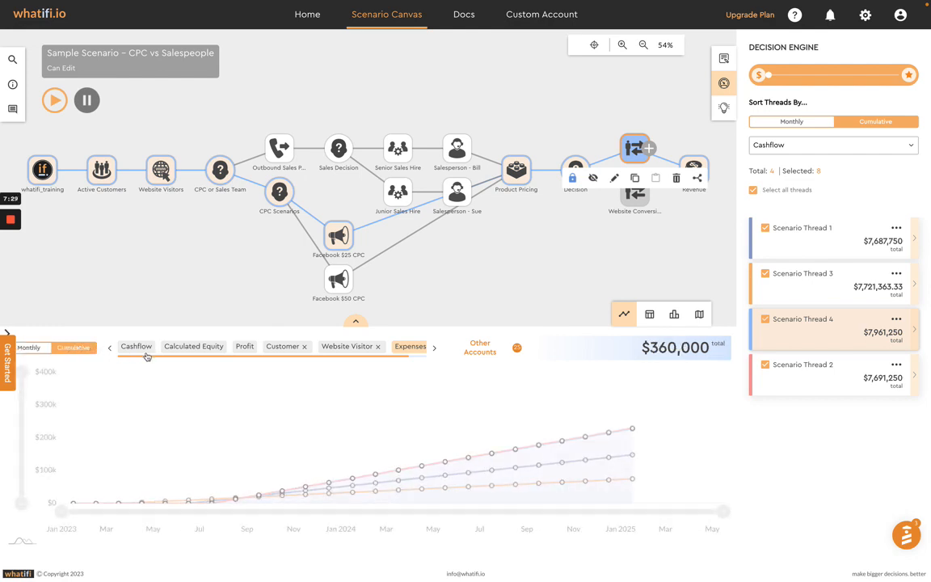
left_click(135, 349)
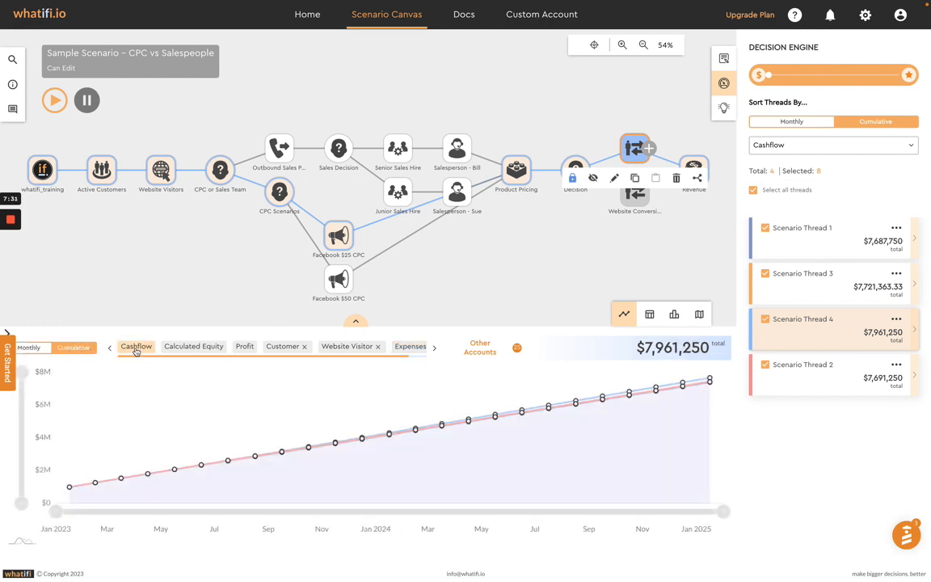